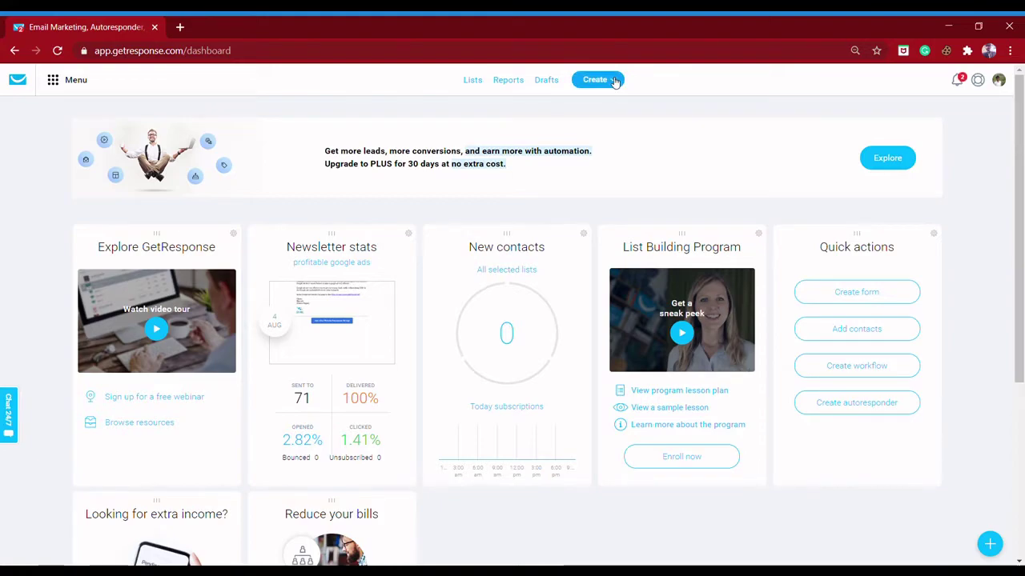
Step: Start creating a new landing page from the dashboard, choosing a new design instead of restoring the autosaved one
left_click(614, 81)
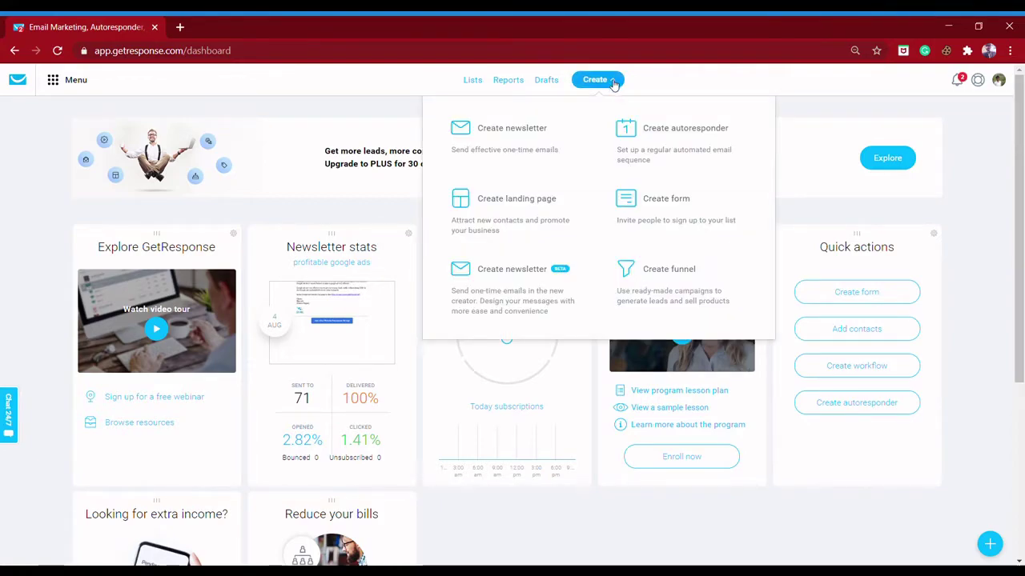
left_click(546, 221)
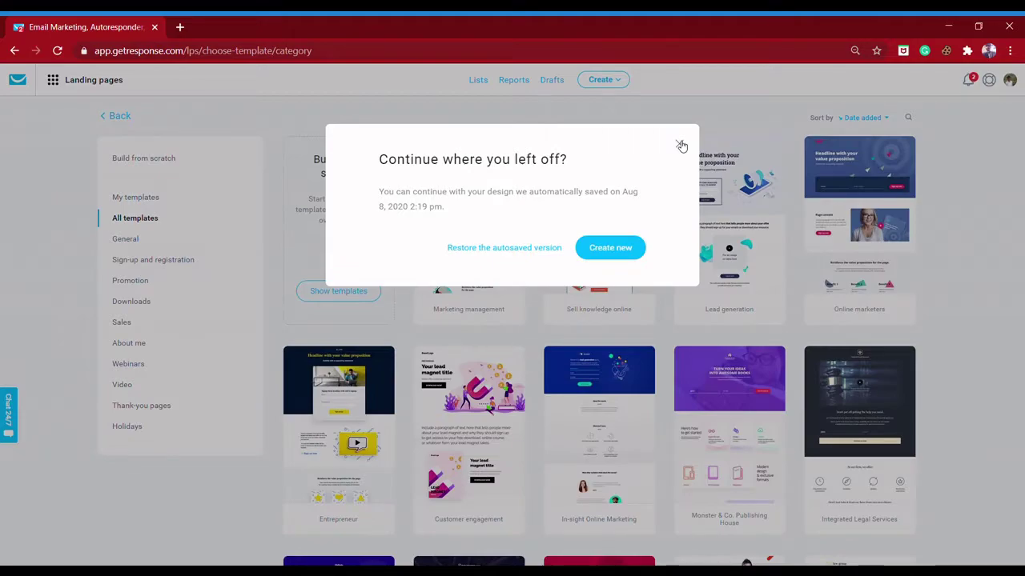
left_click(611, 249)
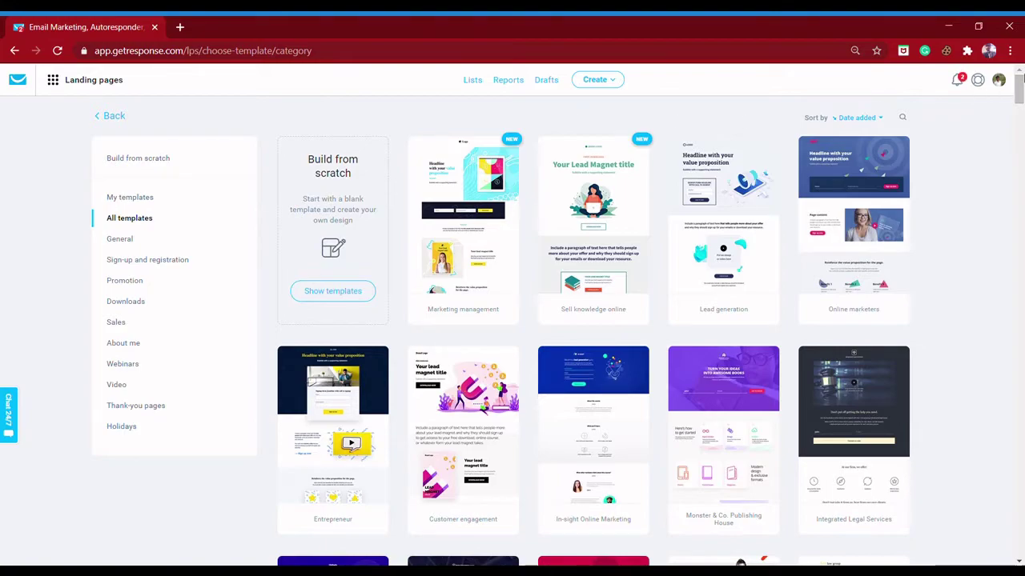
Step: Browse the landing page templates under Sign-up and registration, Promotion, Downloads and My templates
mouse_move(1020, 82)
left_mouse_down()
mouse_move(1021, 182)
mouse_move(1021, 76)
left_mouse_up()
left_click(120, 269)
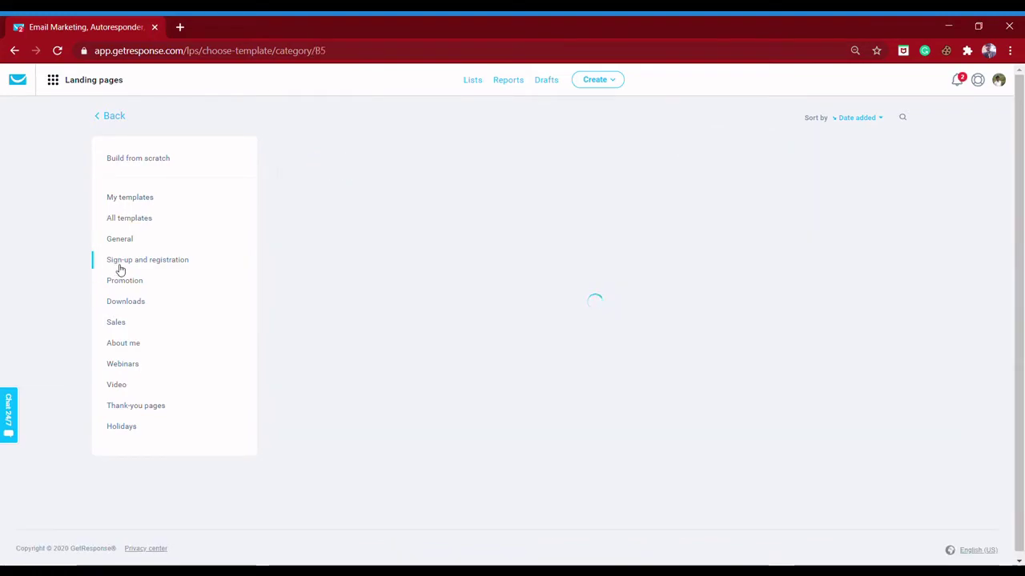
left_click(120, 282)
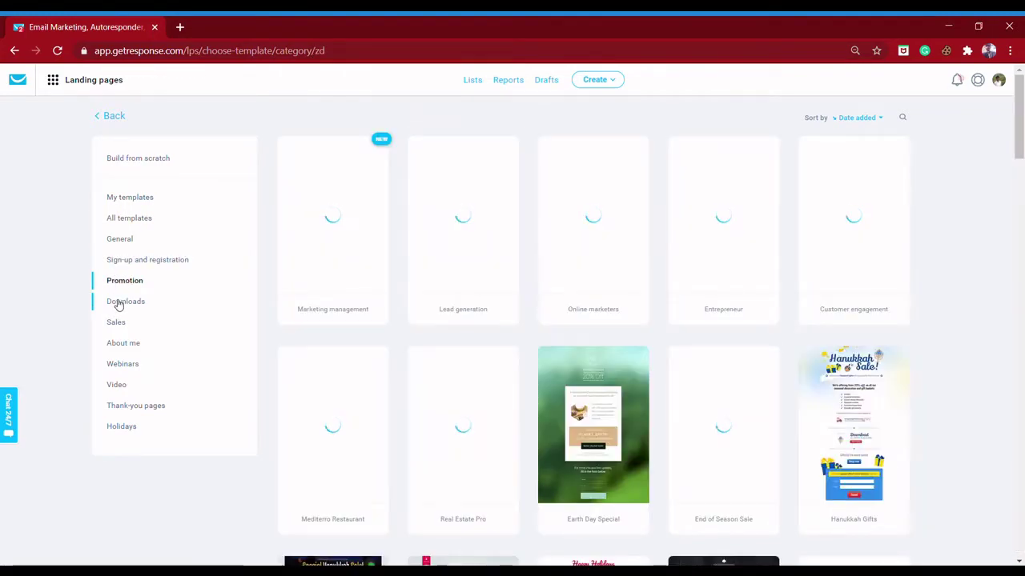
left_click(119, 303)
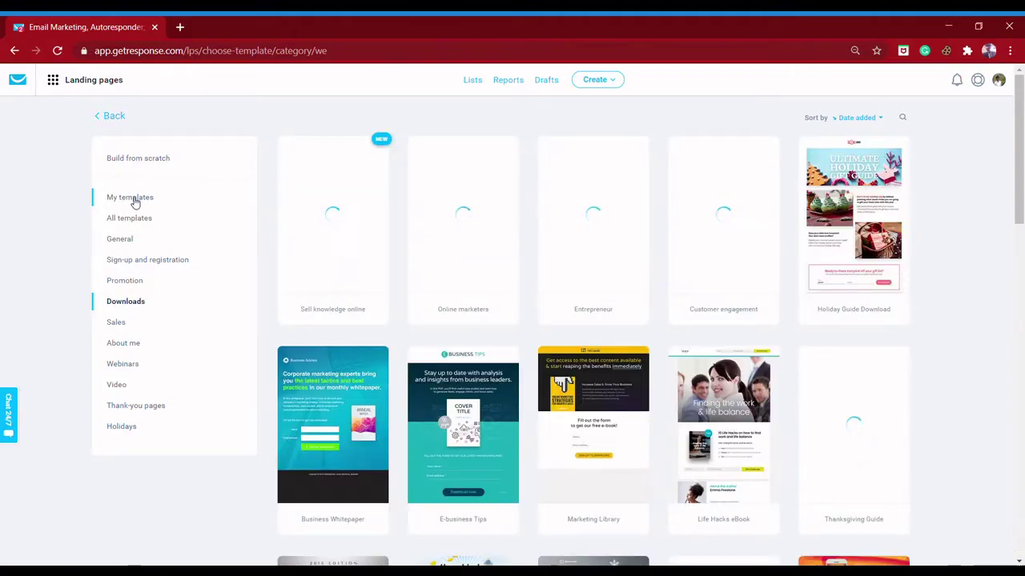
left_click(133, 201)
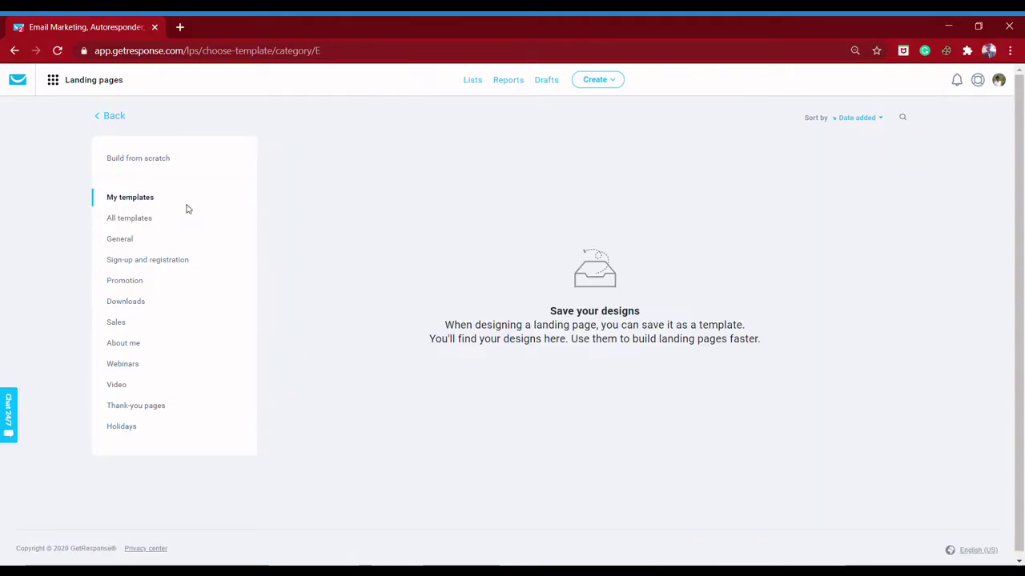
Step: Select Plain Template 1 from the build-from-scratch templates
left_click(167, 164)
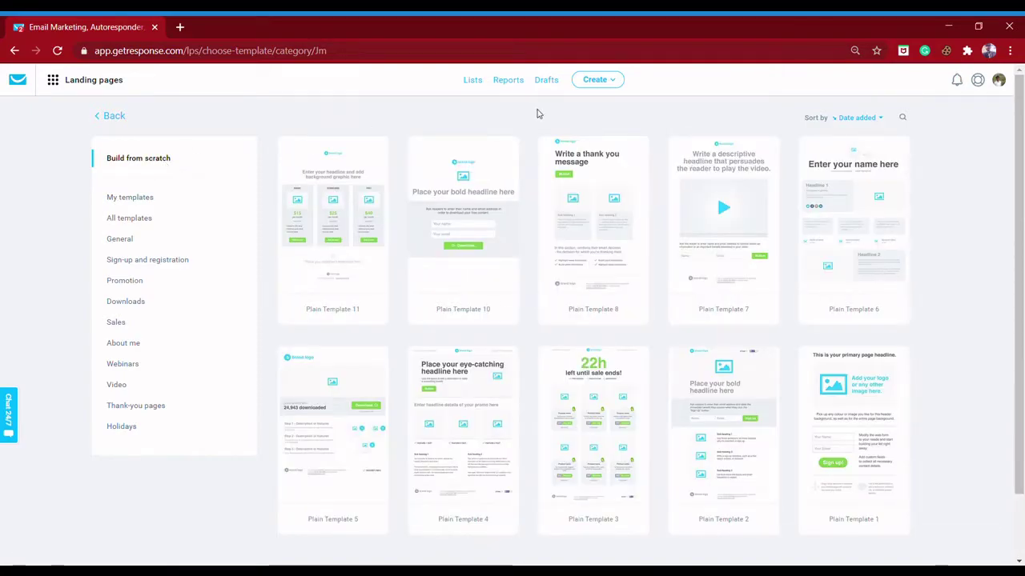
scroll(1021, 238, "down", 1)
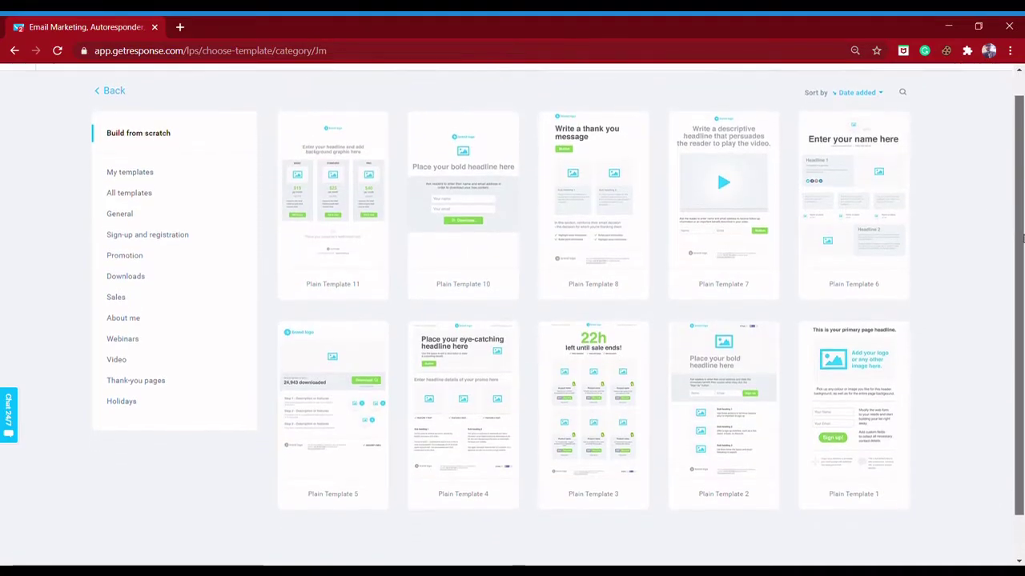
scroll(1022, 238, "down", 1)
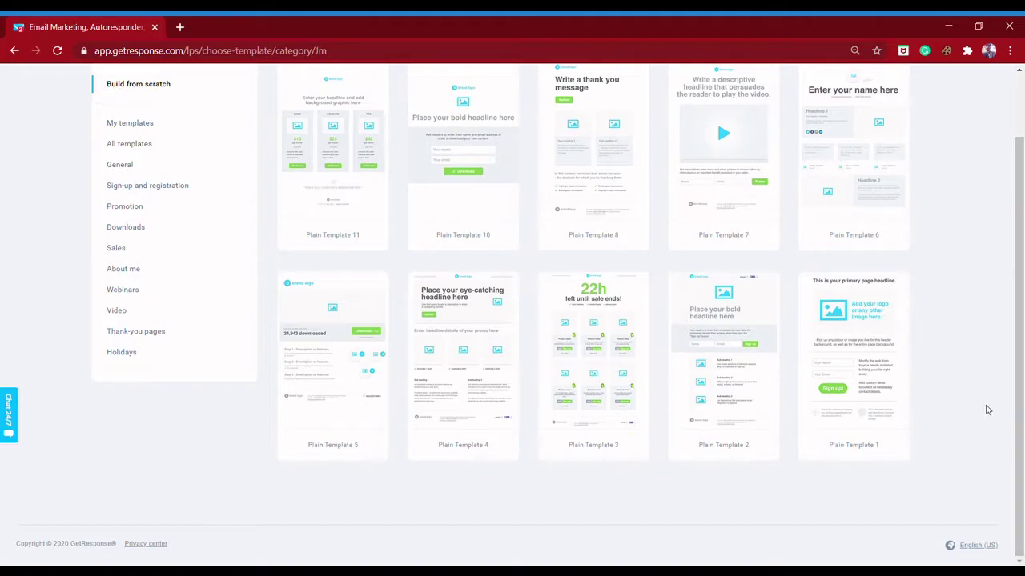
mouse_move(871, 375)
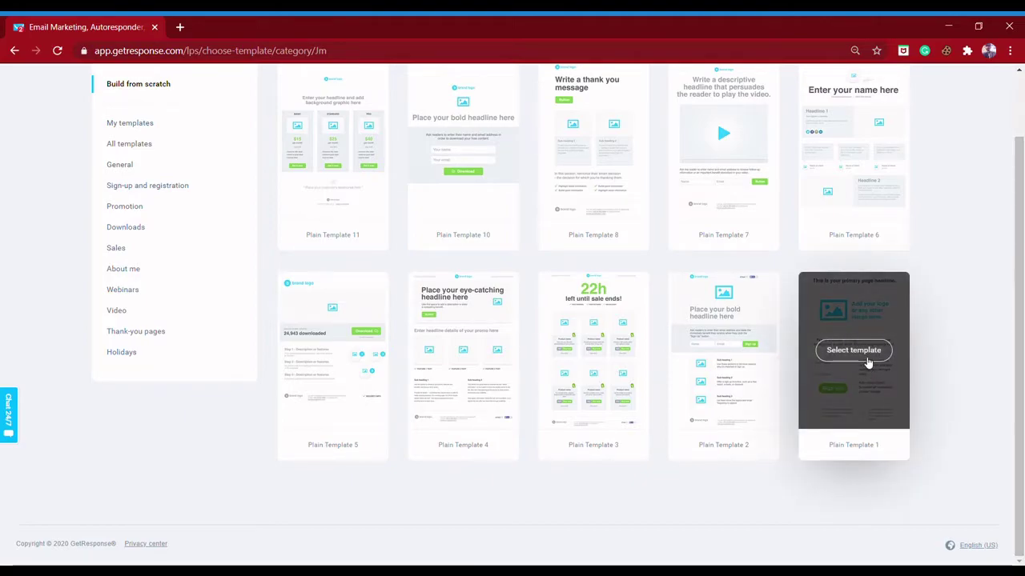
left_click(867, 358)
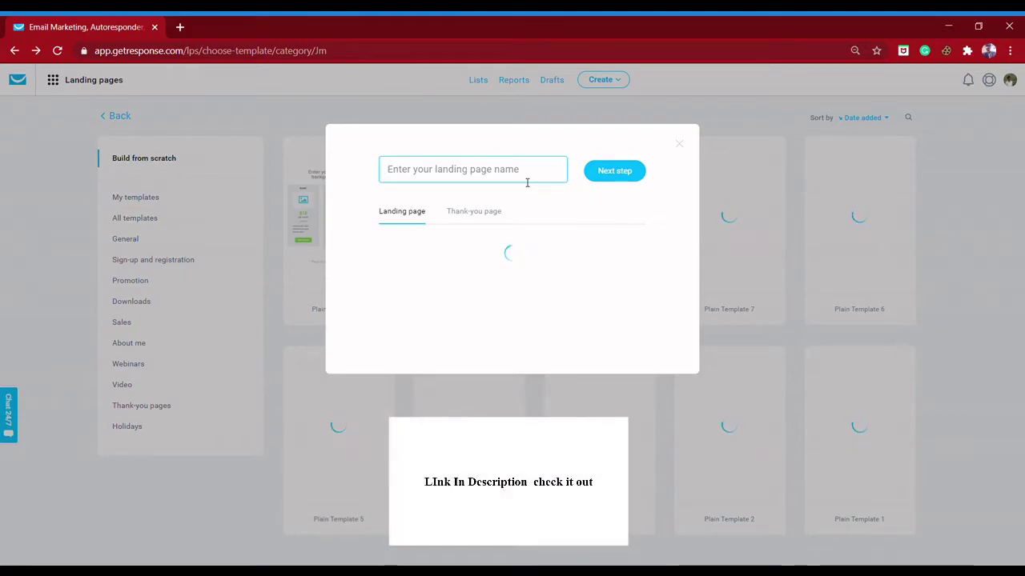
Step: Name the landing page "Onbizz Digital" and continue to the page editor
type("O")
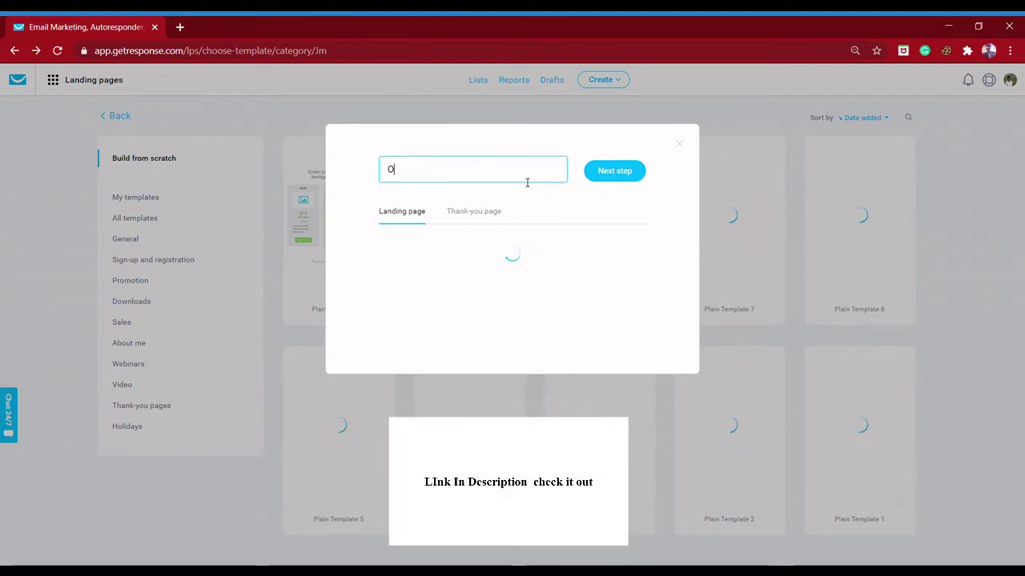
type("nbizz ")
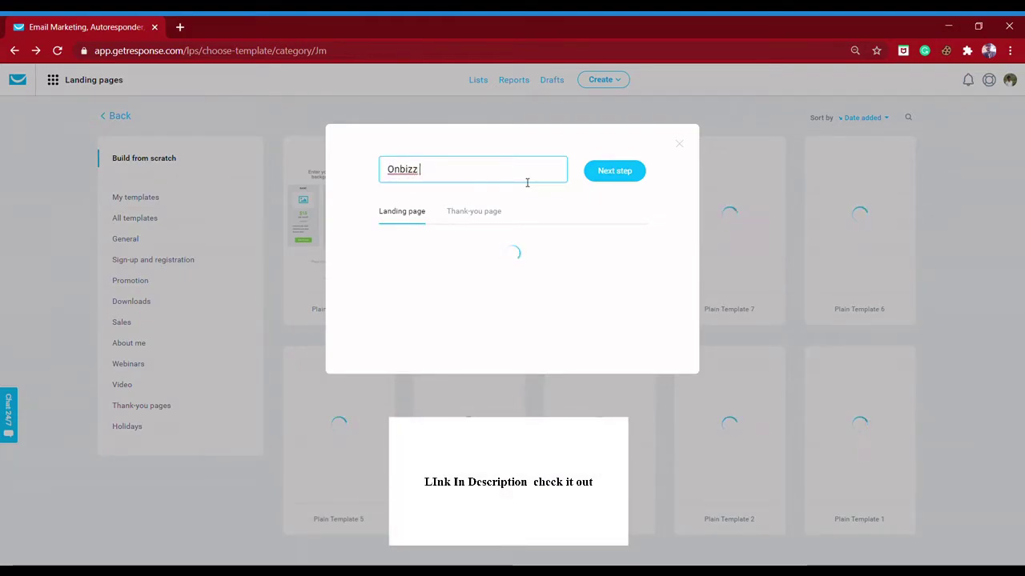
type("Digital")
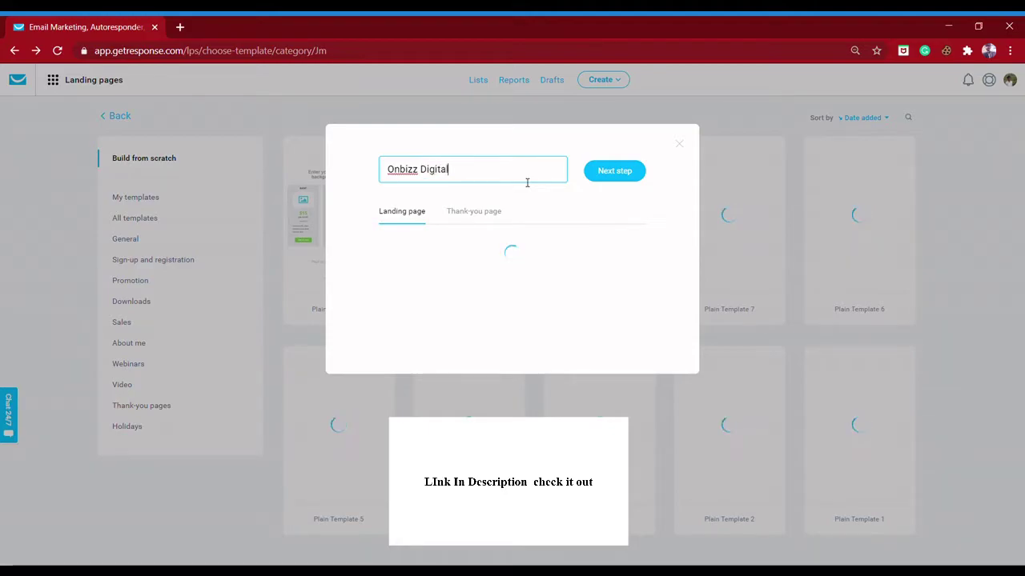
left_click(608, 177)
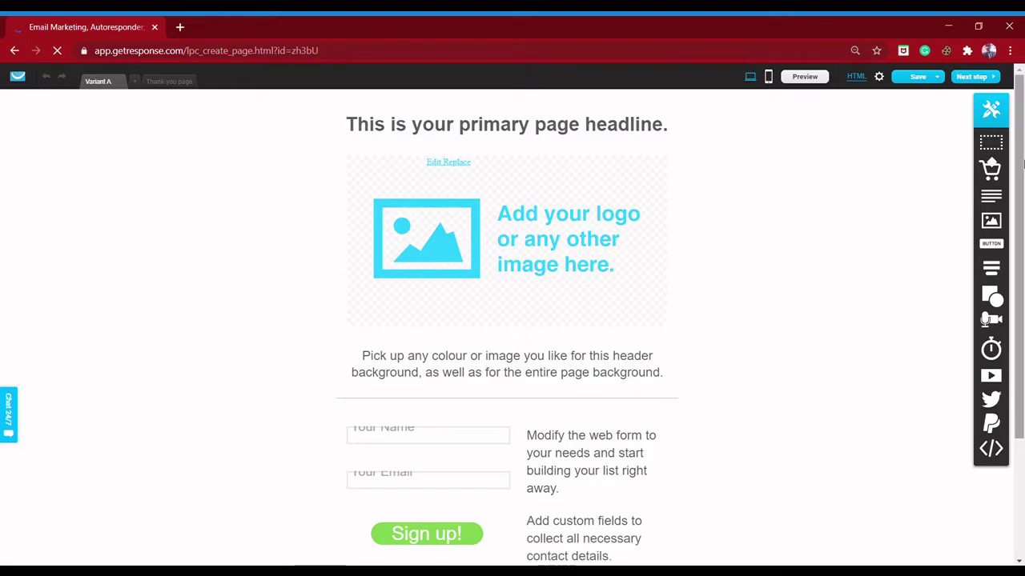
Step: Examine the page layout and browse the free GetResponse images and Shutterstock gallery for replacing the logo placeholder, then close the image library
scroll(1022, 261, "down", 2)
scroll(1022, 262, "down", 1)
scroll(1021, 293, "up", 2)
scroll(1011, 231, "up", 2)
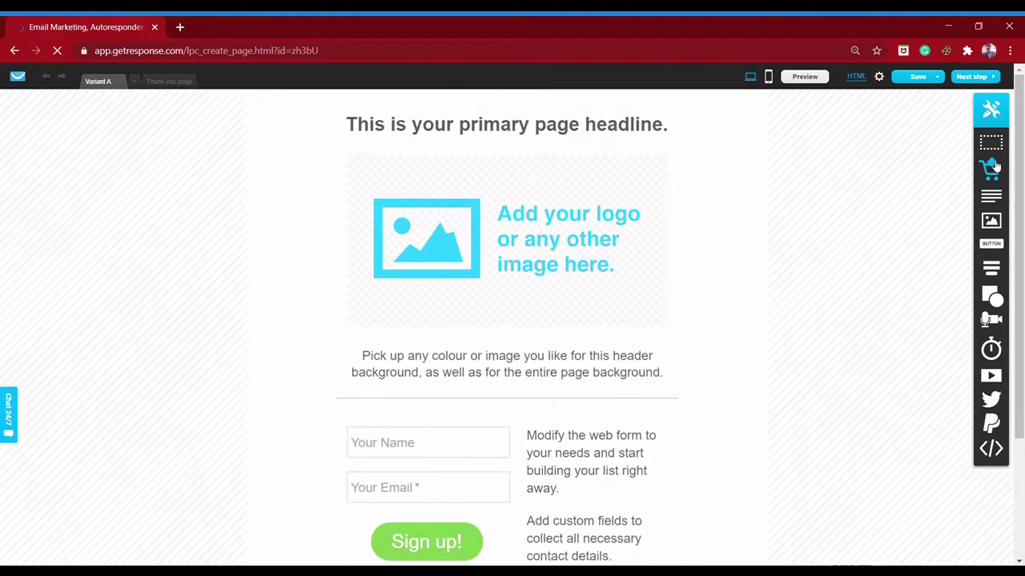
left_click(445, 282)
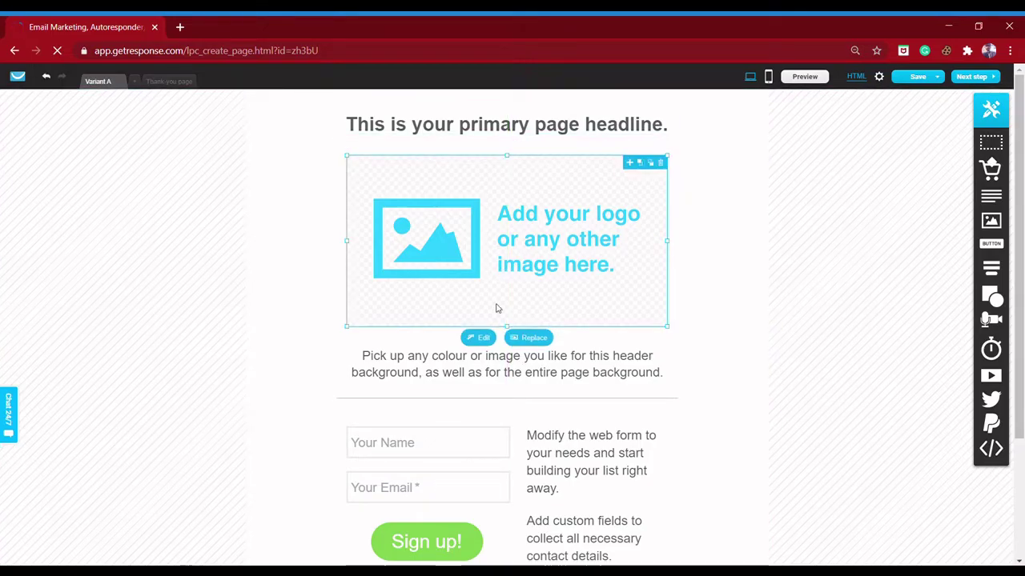
left_click(528, 338)
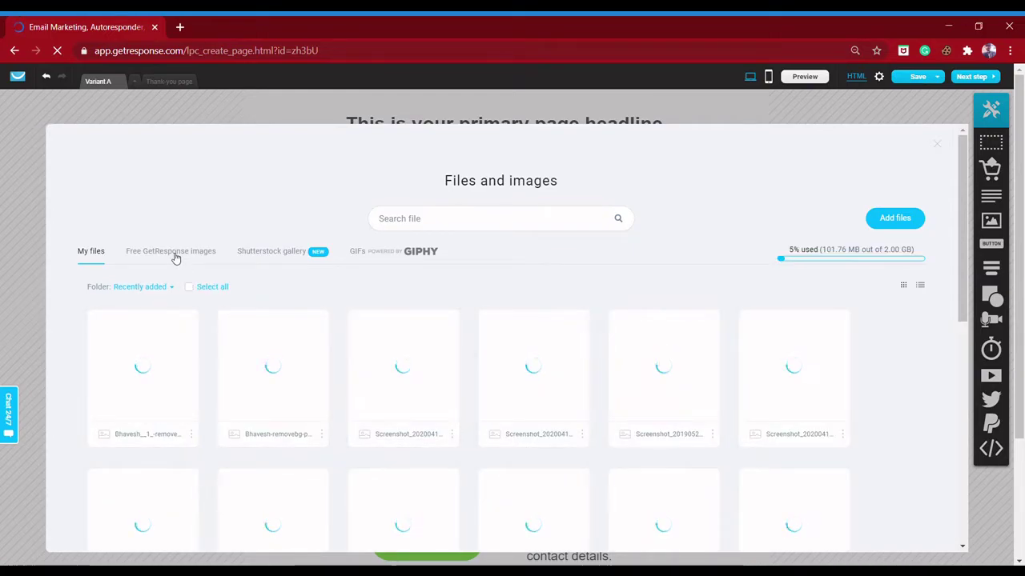
left_click(176, 254)
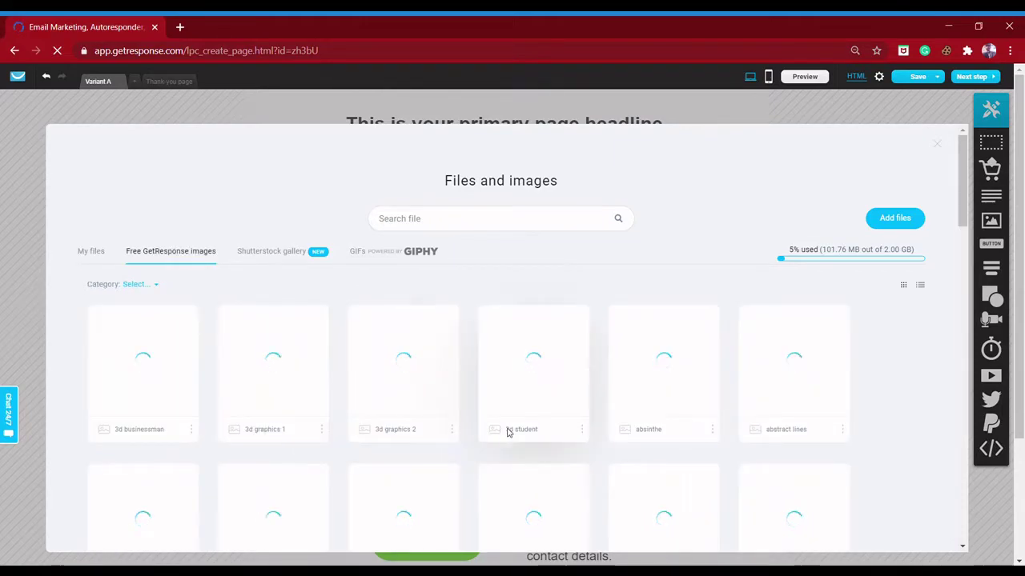
left_click(581, 429)
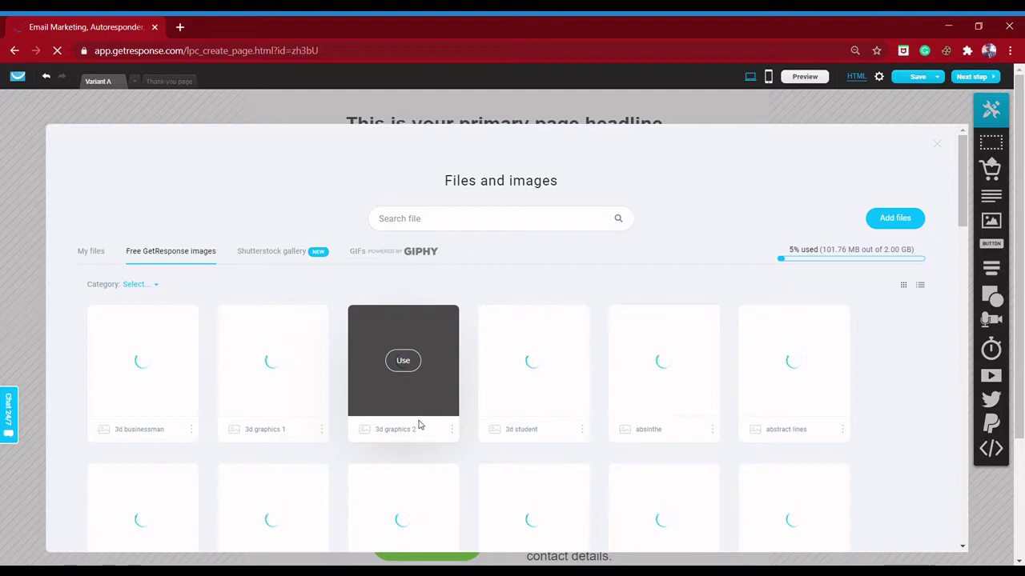
left_click(295, 256)
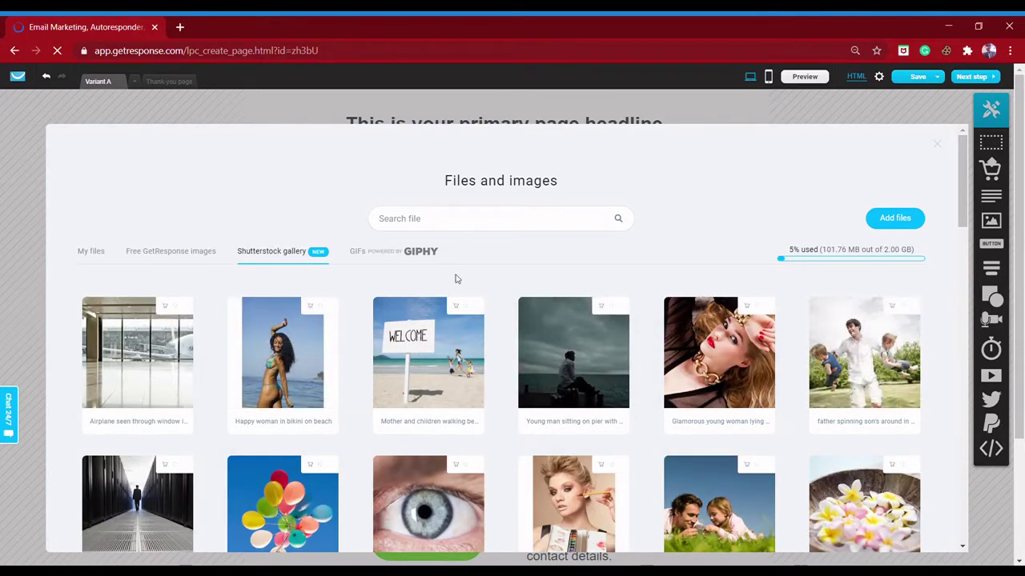
left_click(938, 145)
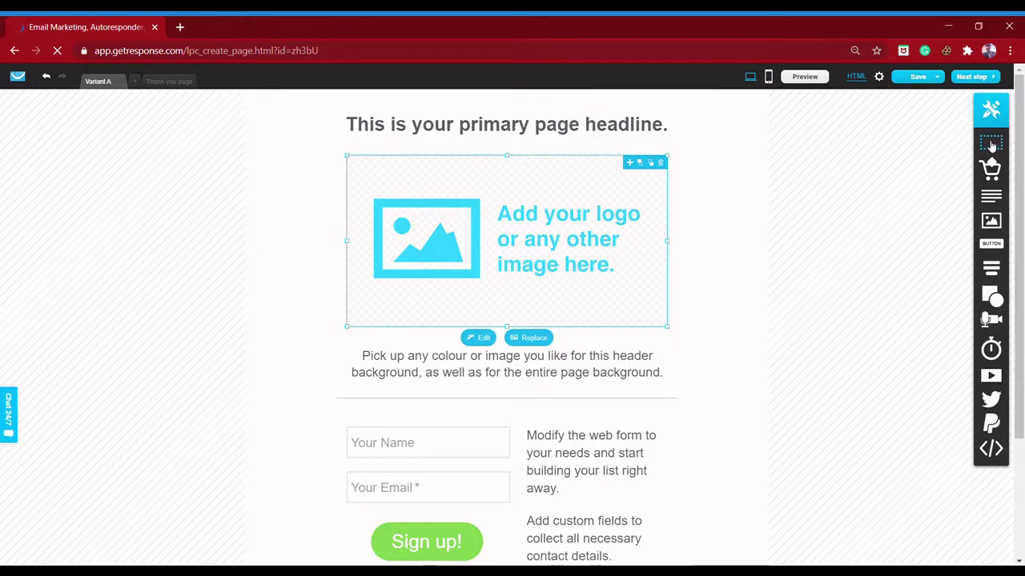
Step: Add a blank section at the end of the landing page and increase its height
left_click_drag(991, 144, 492, 327)
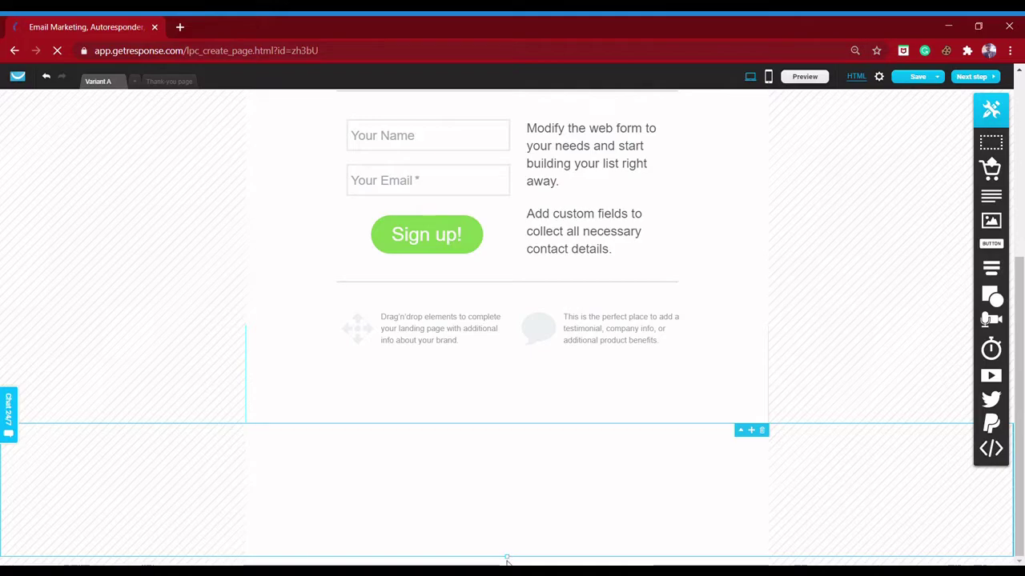
left_click_drag(509, 559, 505, 553)
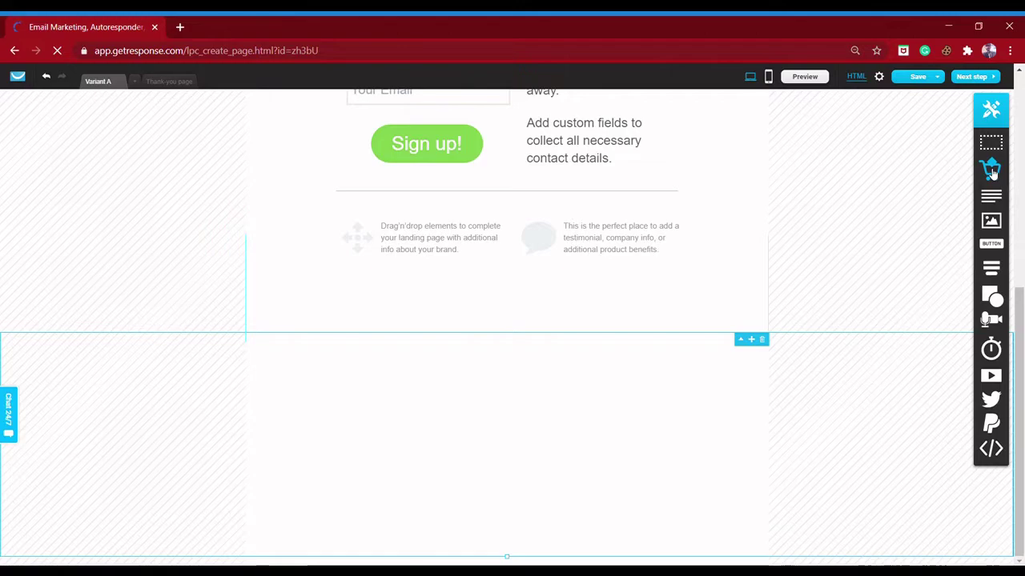
Step: Add a product box beneath the blank section, then view and dismiss its store creation form
left_click_drag(991, 170, 515, 414)
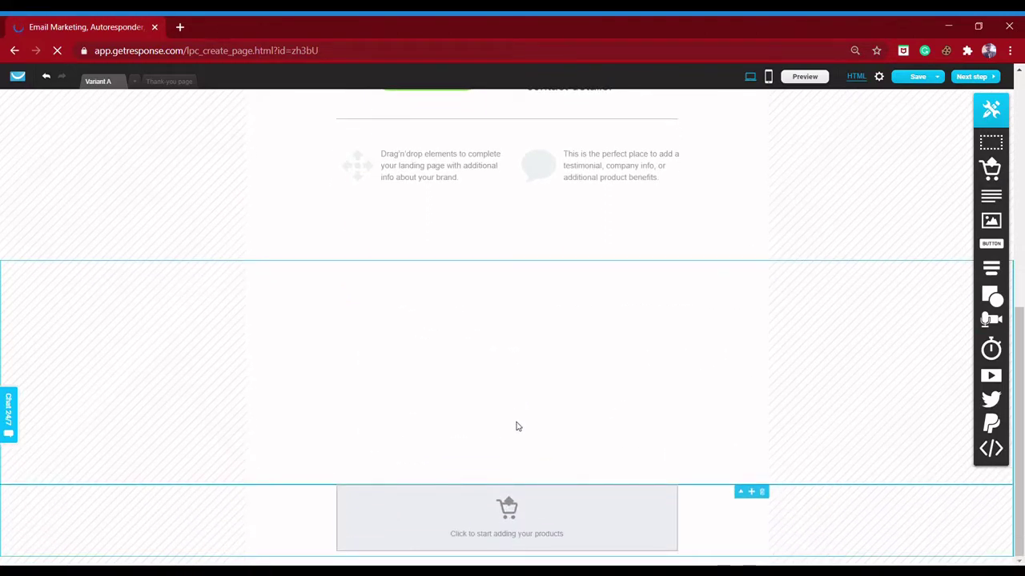
left_click(545, 549)
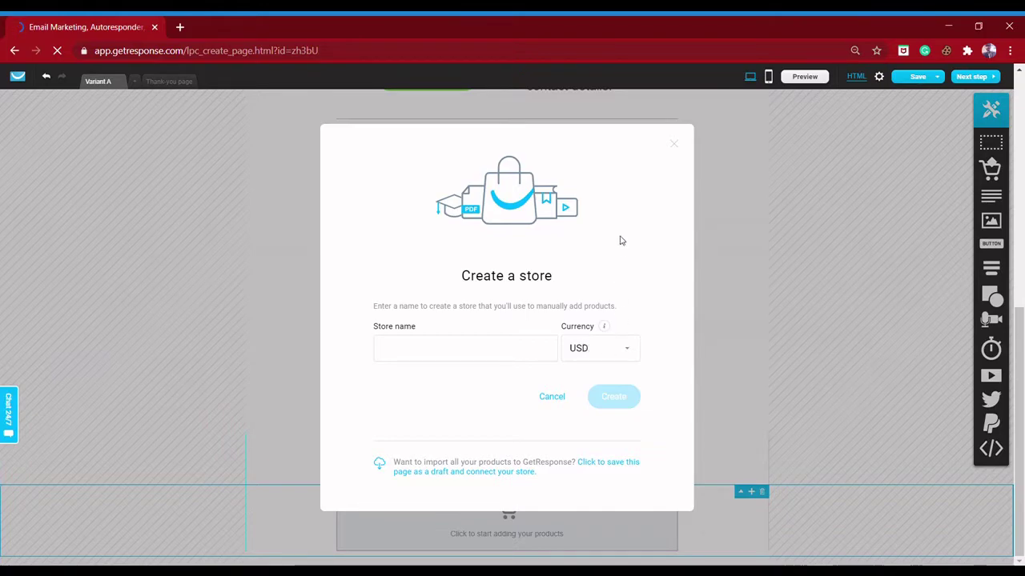
left_click(675, 146)
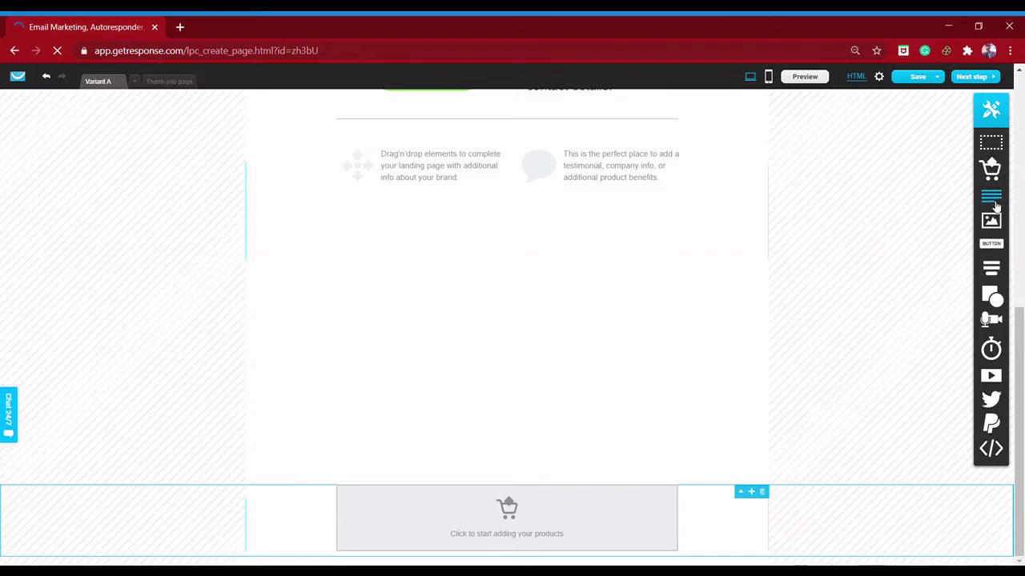
Step: Add a text box in the blank section and replace its placeholder text with "dfjkjkfjkdj"
left_click_drag(995, 206, 462, 374)
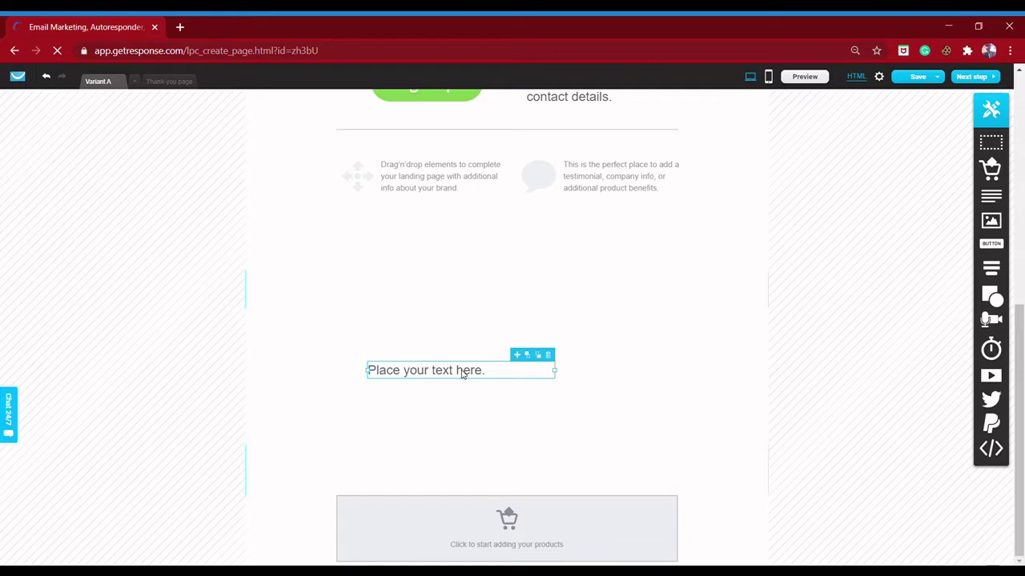
double_click(476, 374)
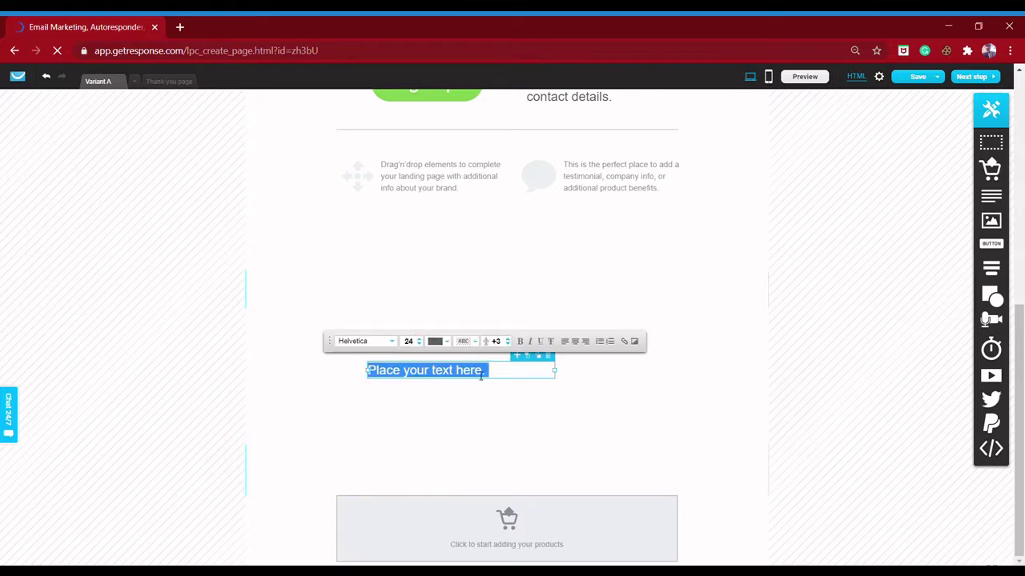
type("dfjkjkfjkdj")
left_click(563, 403)
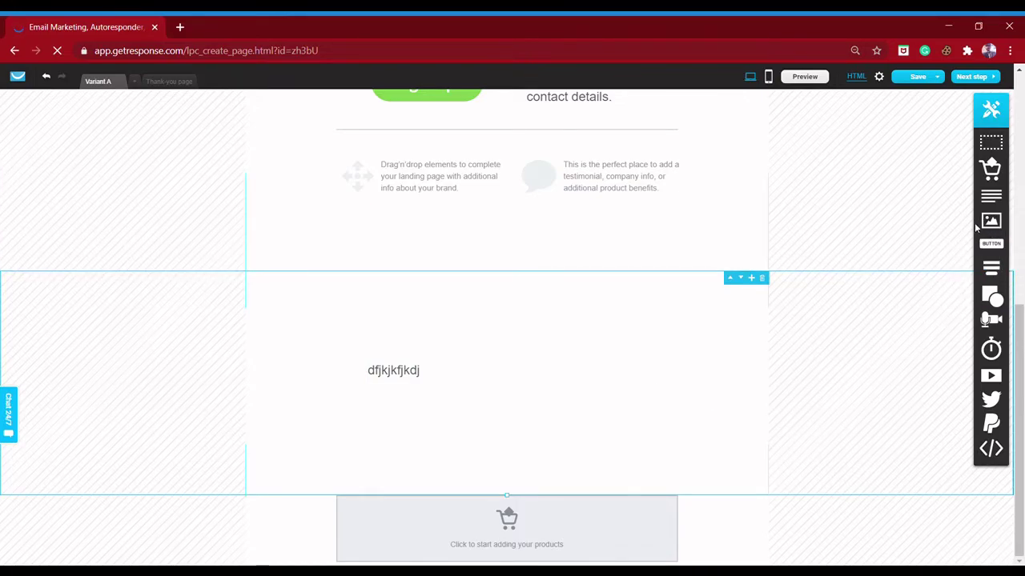
Step: Add a button beside the text in the blank section and review its border, radius and shadow settings
left_click_drag(995, 246, 637, 367)
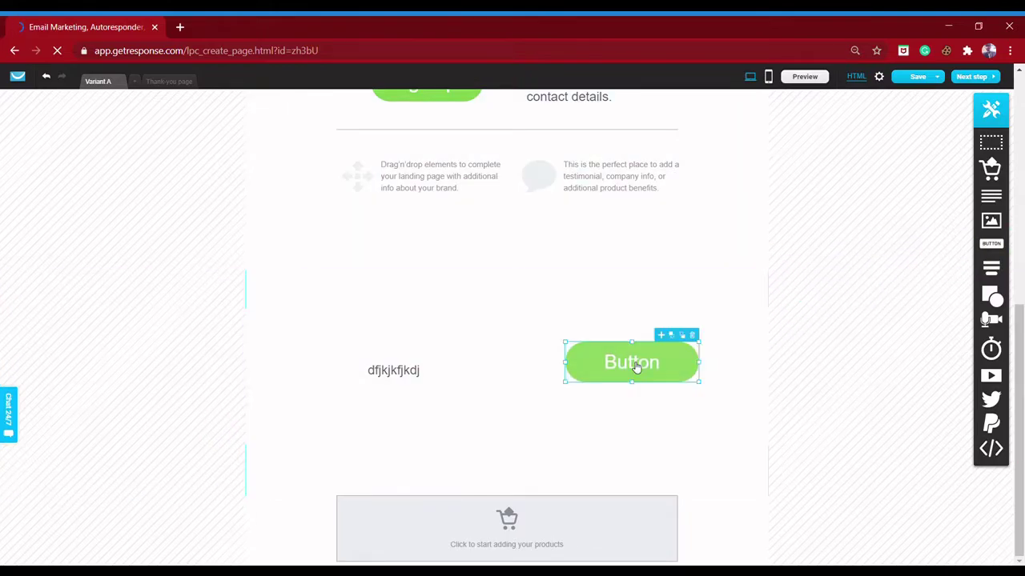
double_click(621, 359)
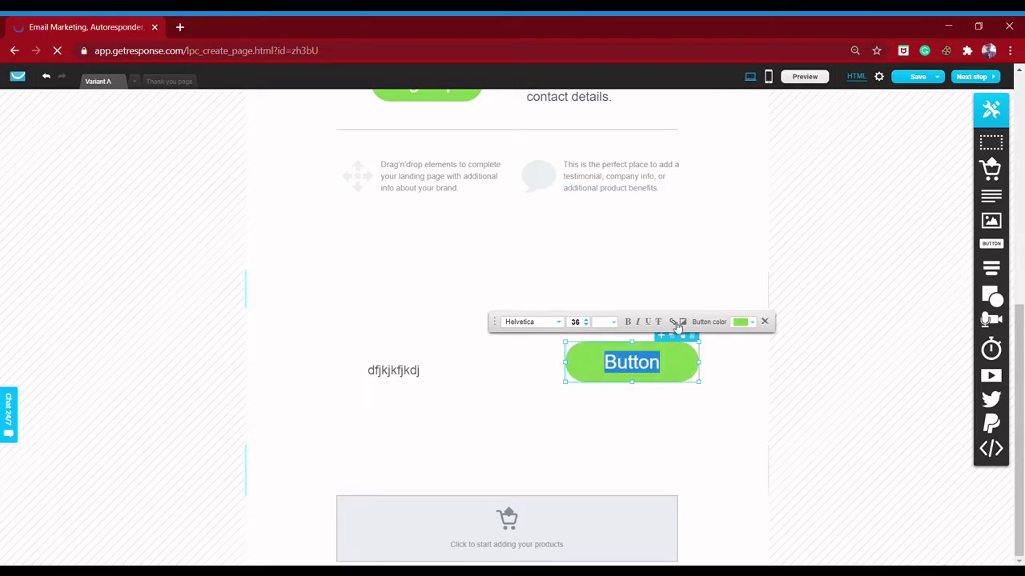
left_click(766, 322)
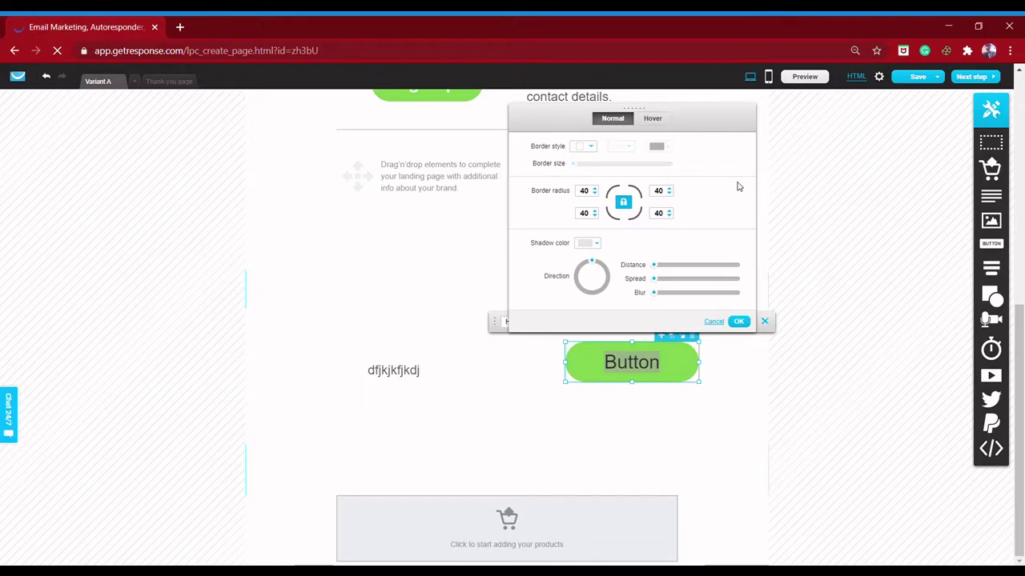
left_click(743, 323)
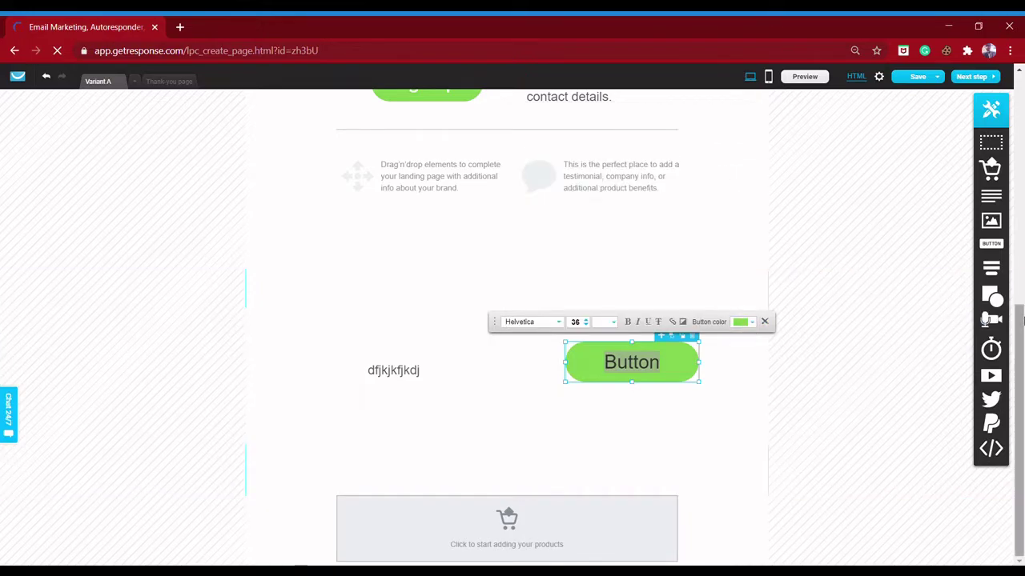
Step: Add a static signup form in the blank section and a download popup form above it, then dismiss the popup's editor
mouse_move(991, 271)
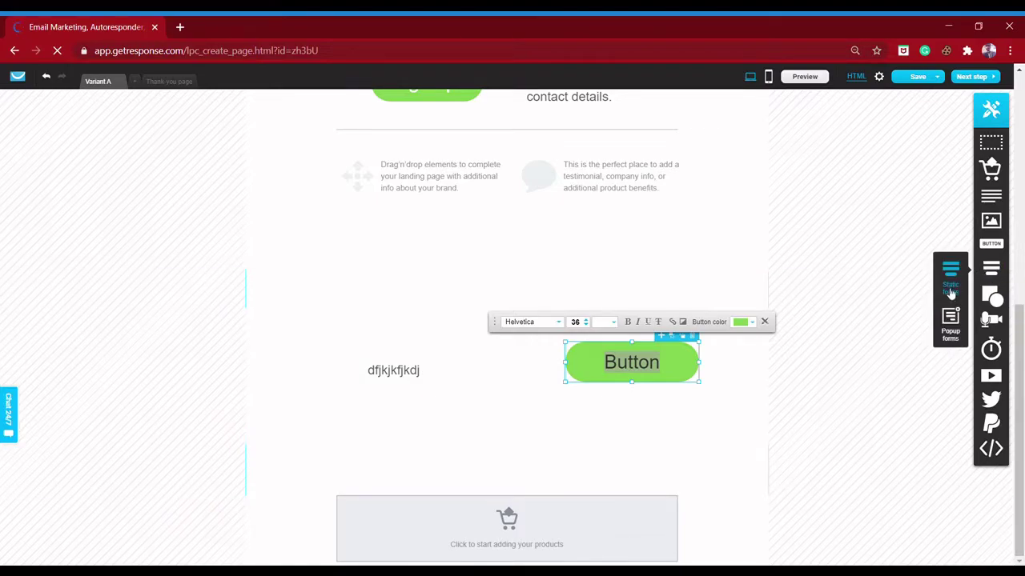
left_click_drag(949, 282, 515, 408)
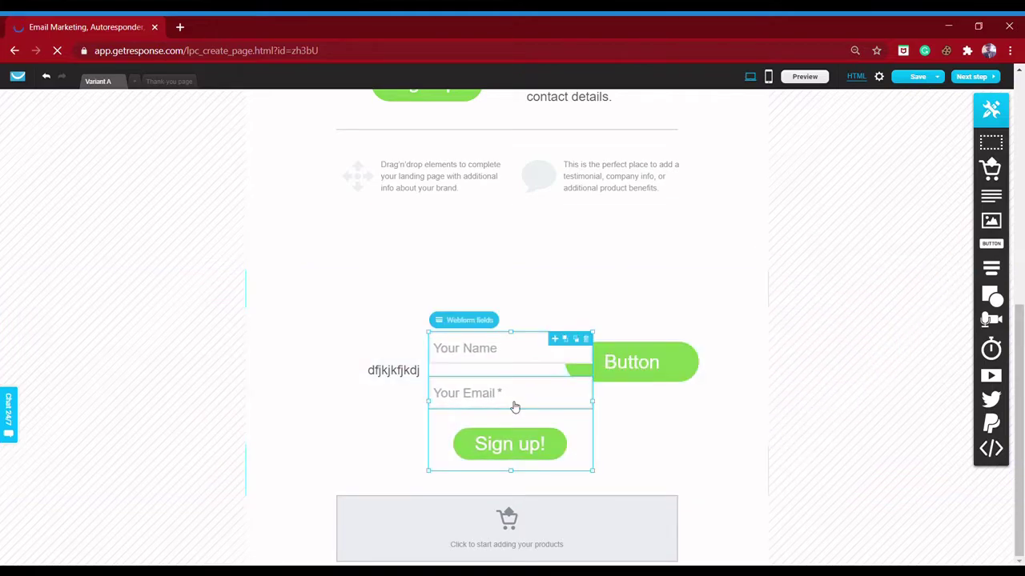
mouse_move(991, 270)
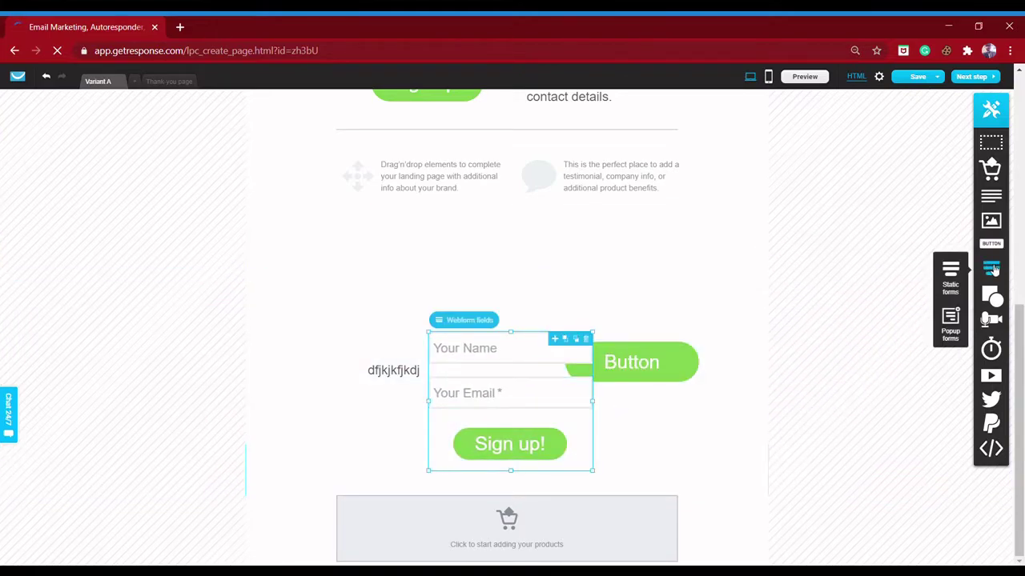
left_click_drag(950, 318, 426, 251)
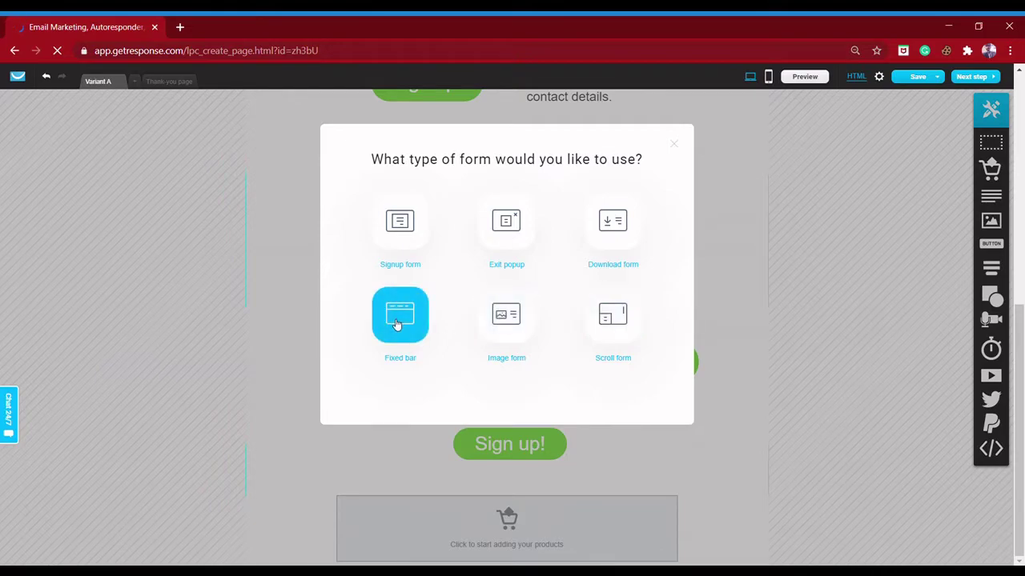
left_click(616, 218)
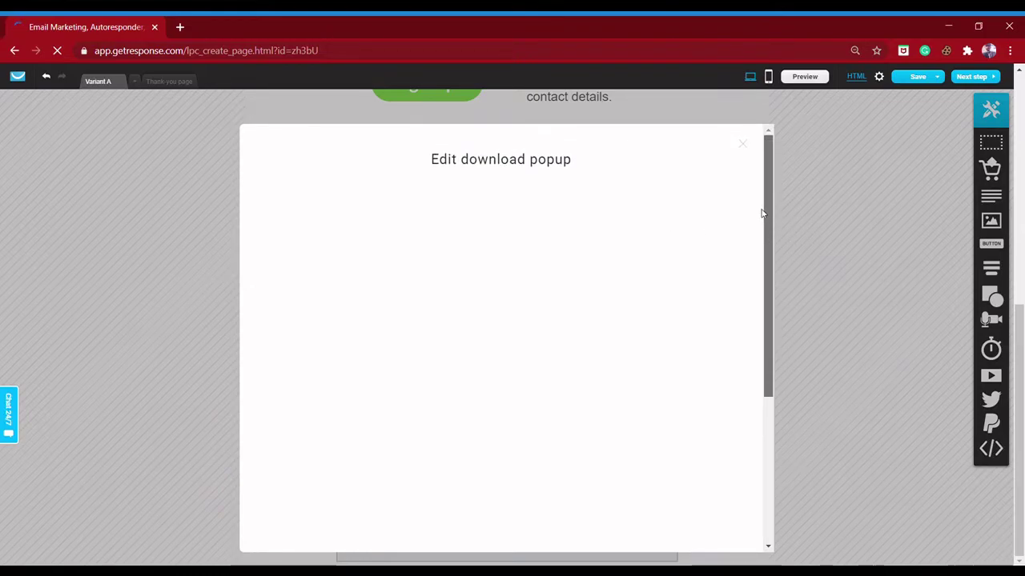
left_click_drag(762, 213, 761, 169)
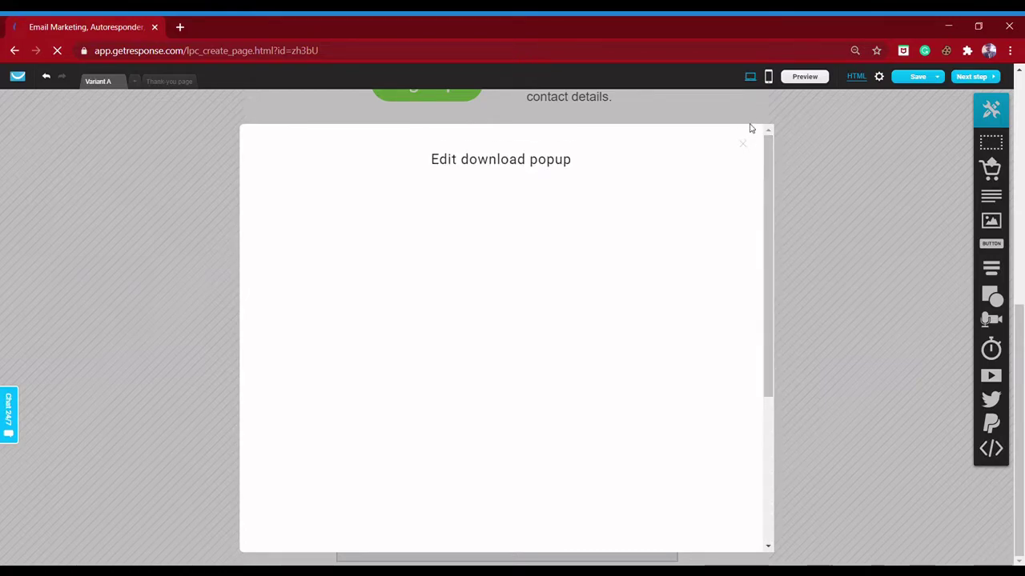
left_click(745, 145)
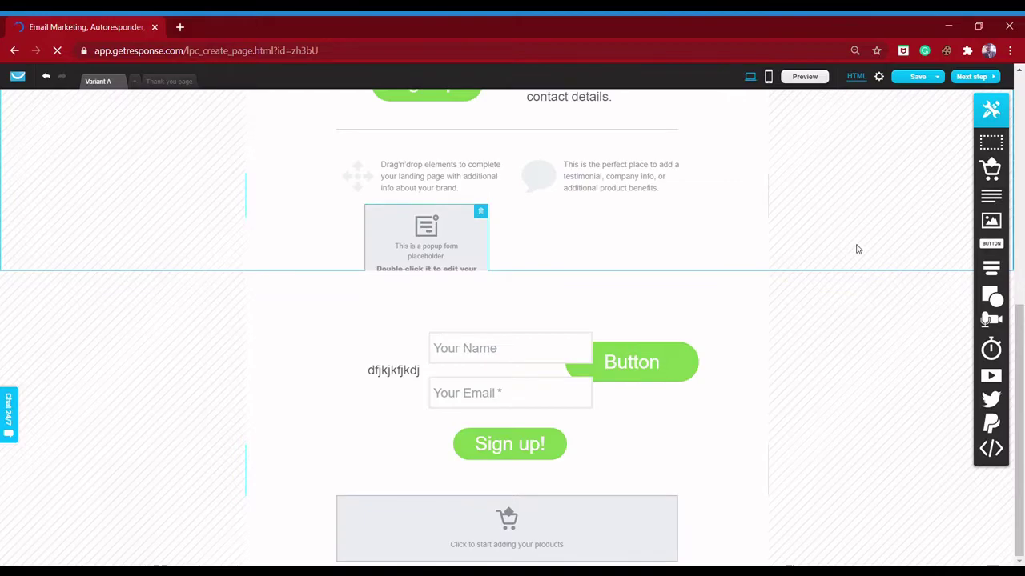
Step: Add a rectangle shape beneath the green button in the blank section and narrow it slightly from its left edge
mouse_move(995, 302)
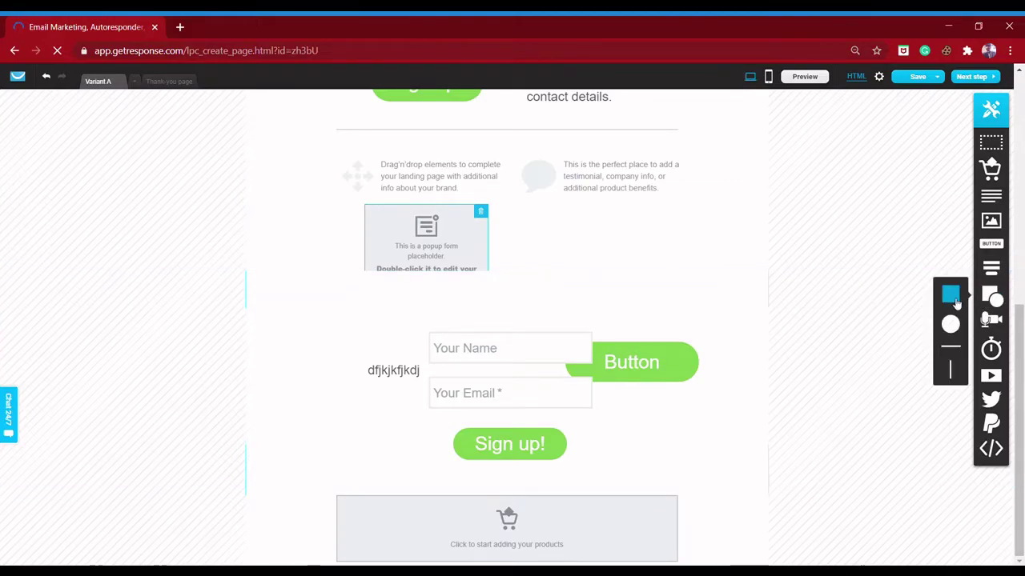
left_click_drag(954, 303, 734, 433)
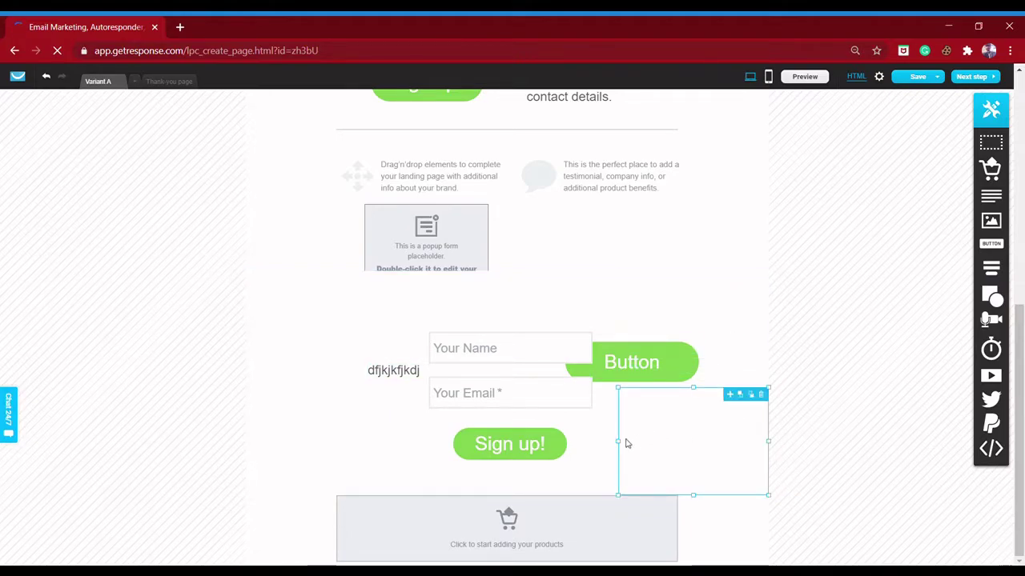
left_click_drag(618, 441, 624, 487)
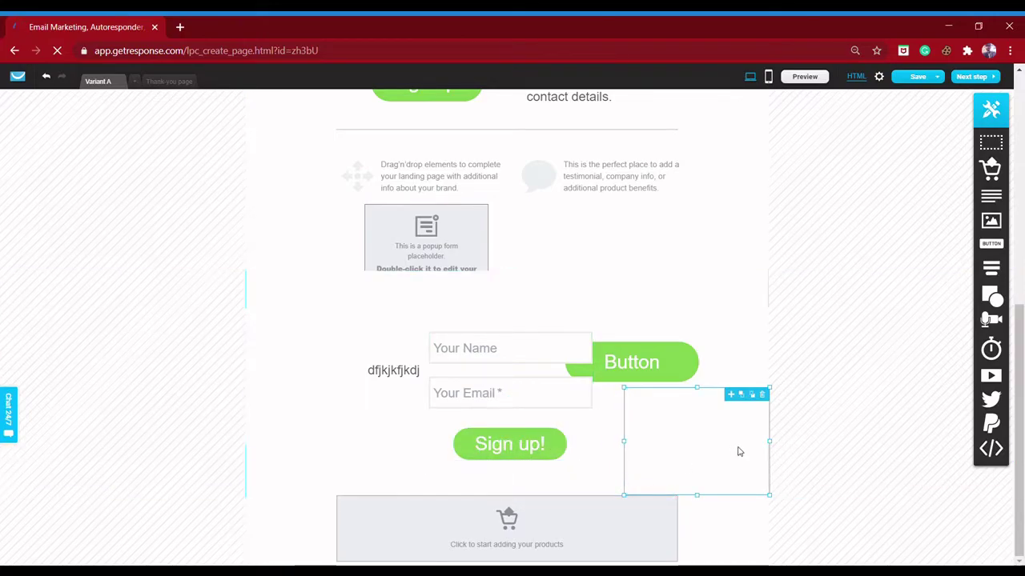
mouse_move(993, 296)
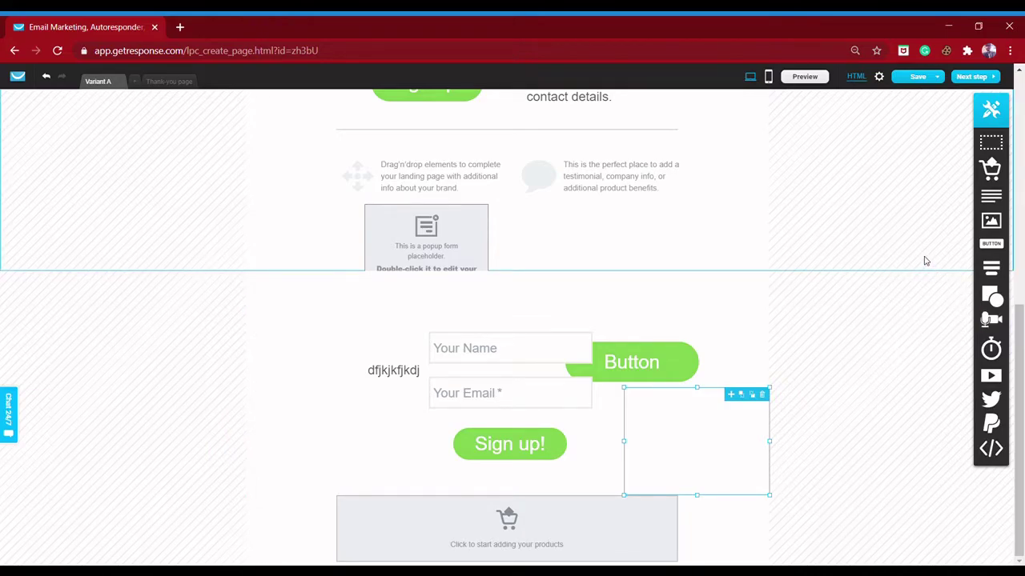
mouse_move(990, 320)
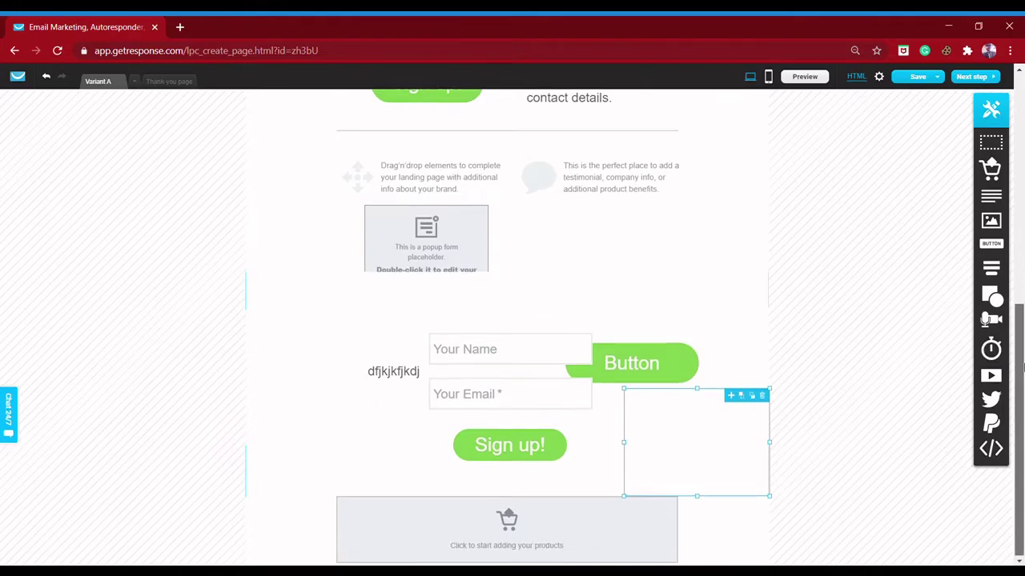
Step: Add a countdown timer above the signup form, view its end-date options and close the setup without setting a date
left_click_drag(990, 350, 531, 287)
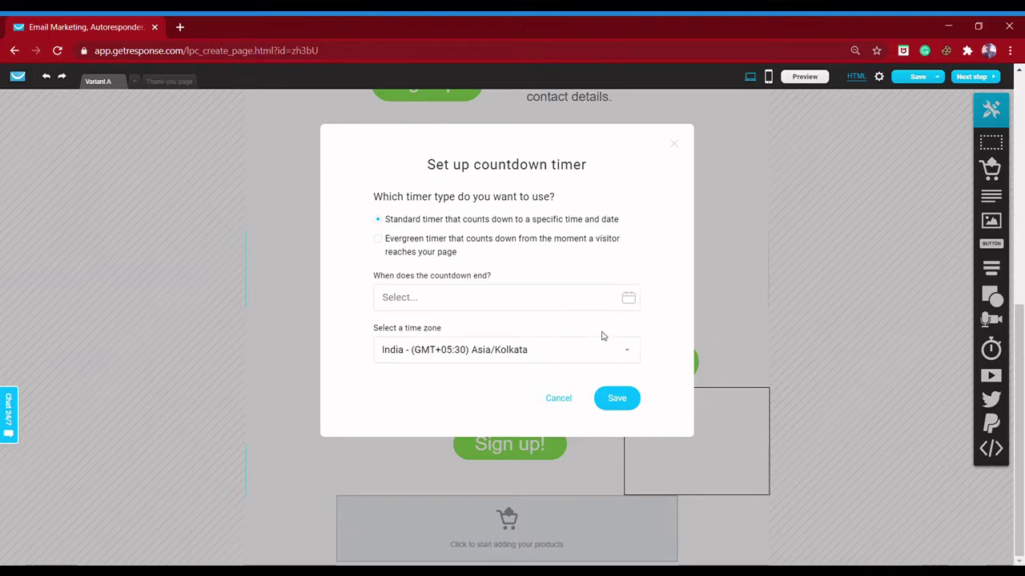
left_click(536, 300)
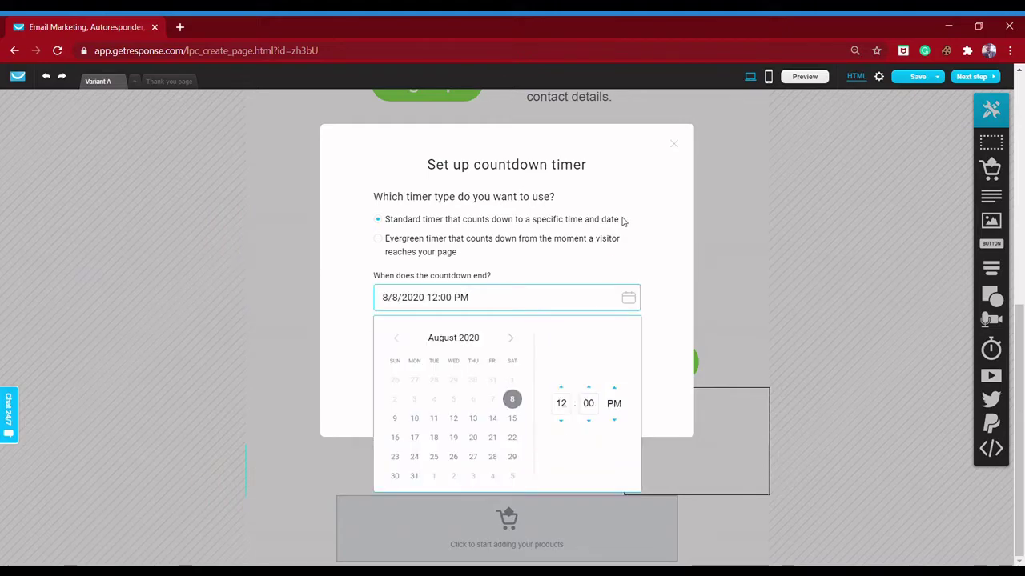
left_click(649, 218)
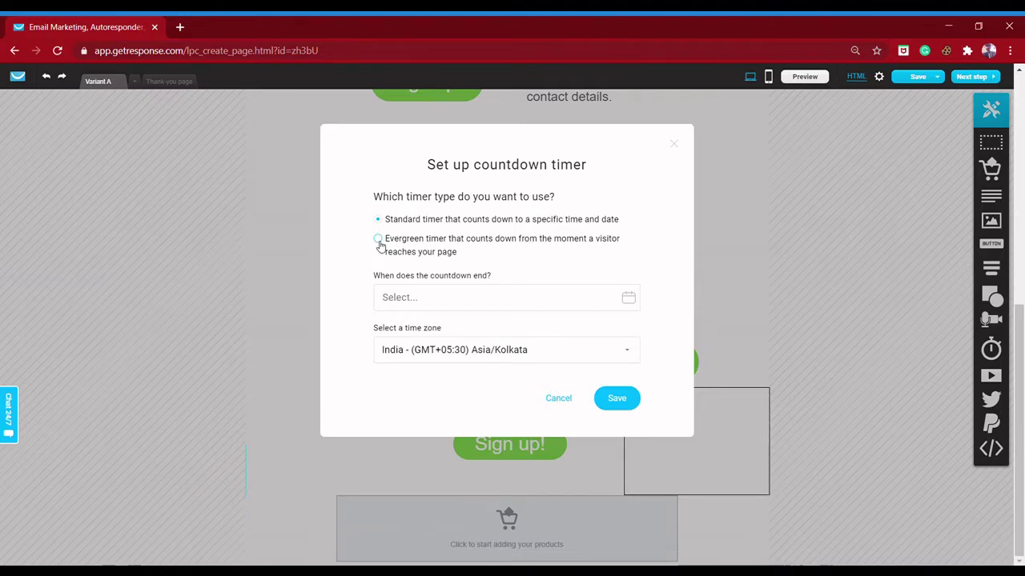
left_click(674, 145)
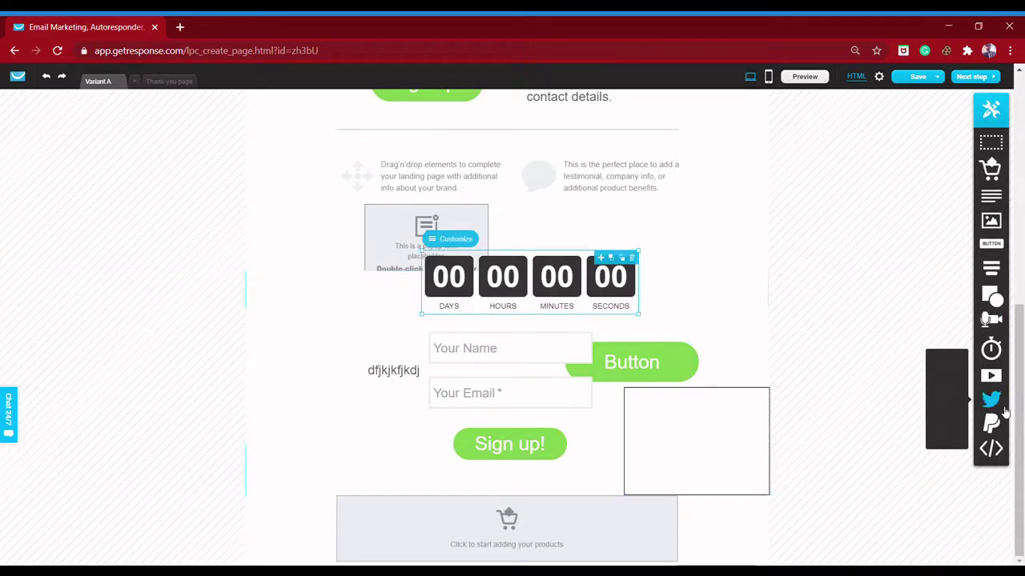
Step: Try out a custom code block beside the rectangle without entering code, view the page's SEO settings, and delete the block
mouse_move(991, 400)
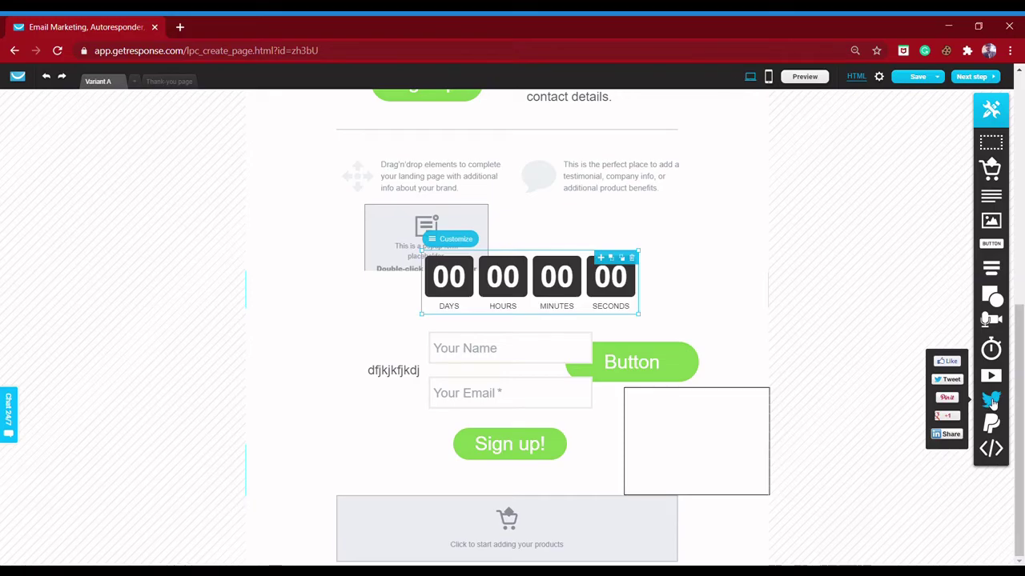
mouse_move(991, 427)
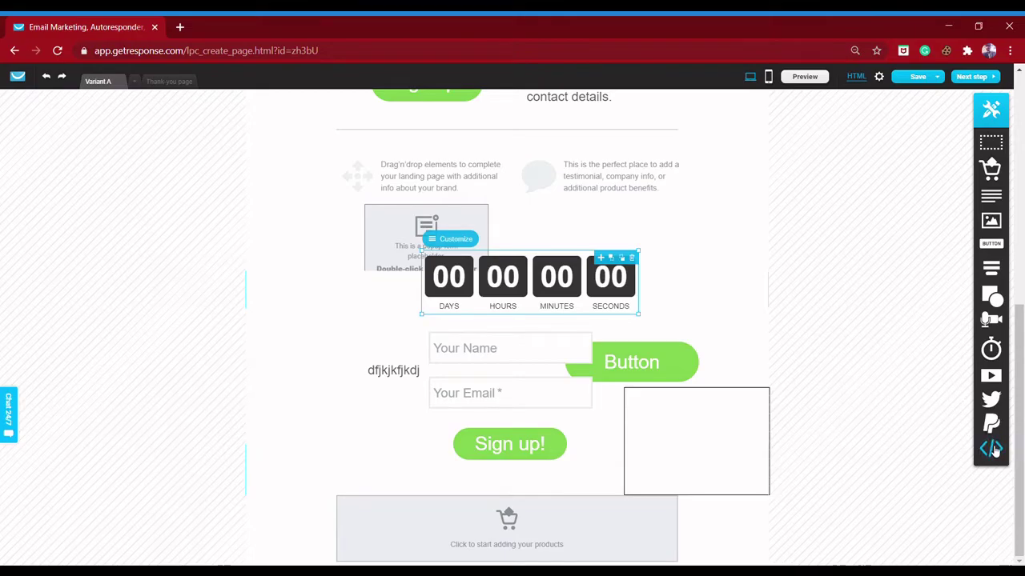
left_click_drag(997, 454, 854, 437)
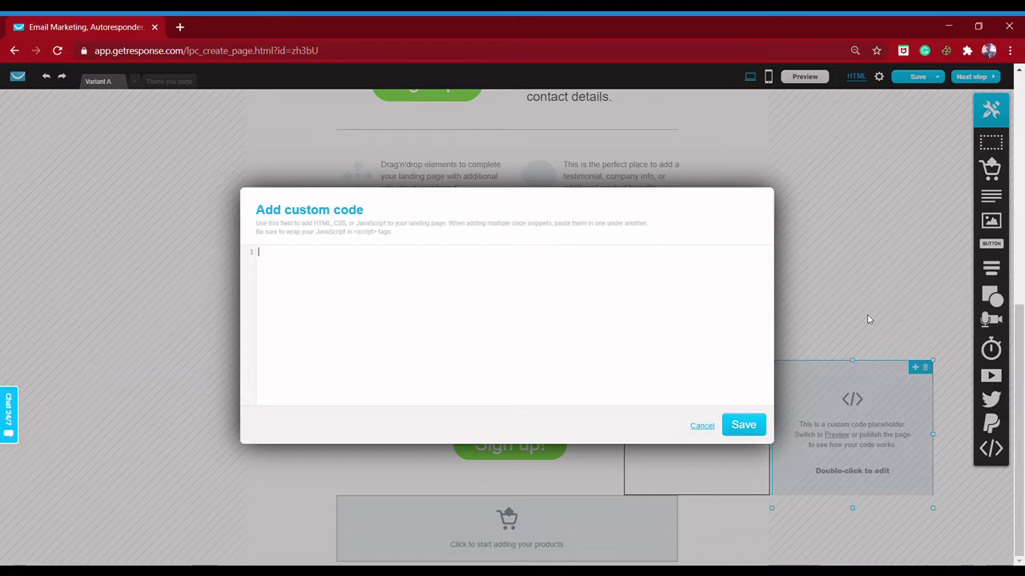
left_click(701, 424)
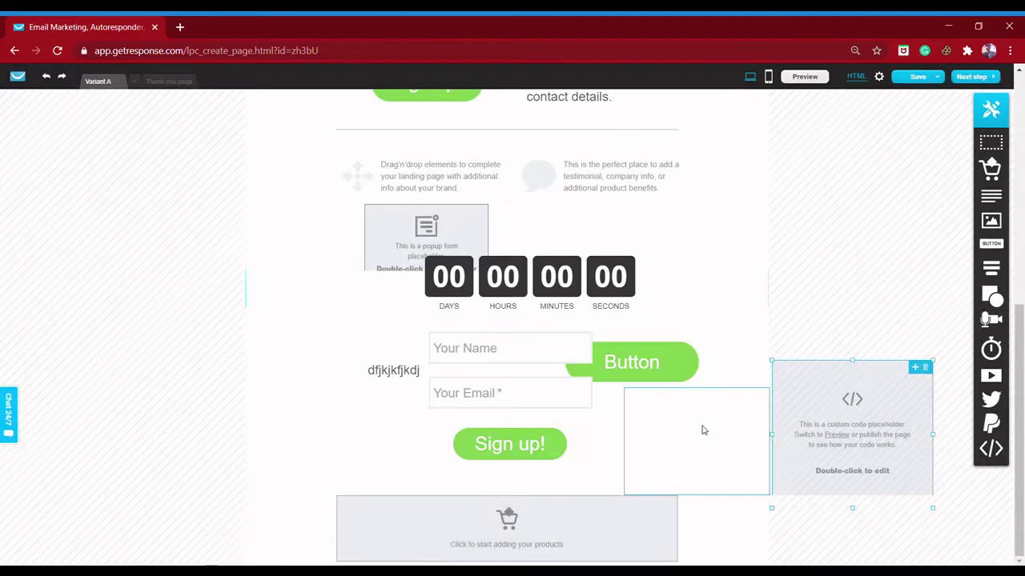
left_click(880, 80)
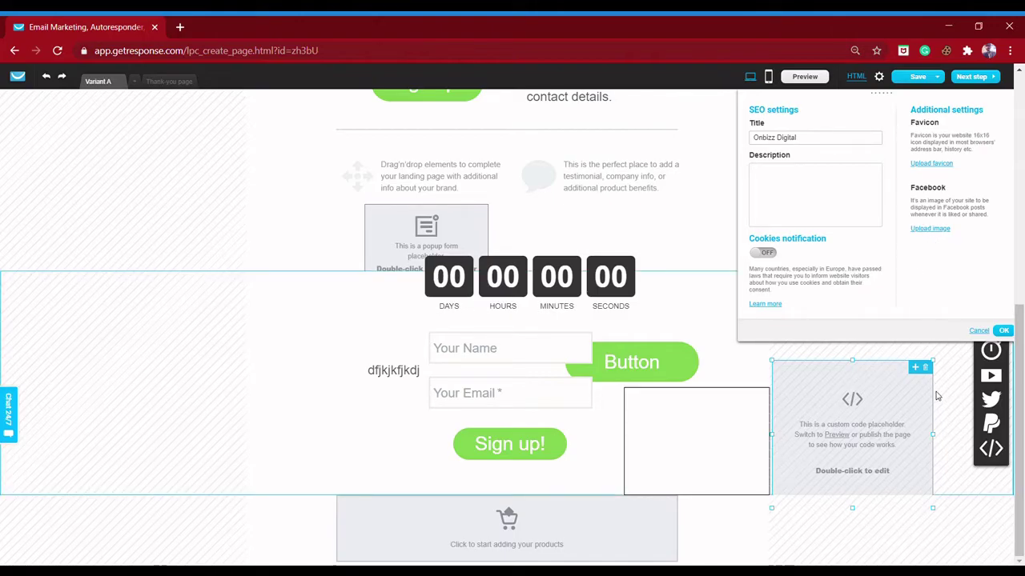
left_click(925, 368)
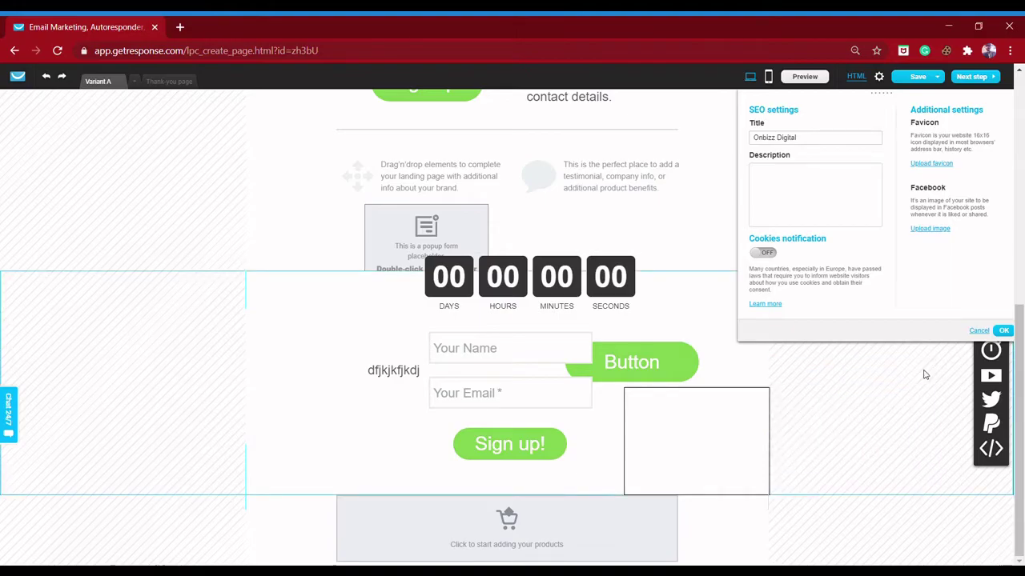
Step: Generate the mobile version of the landing page, review its layout and compare it with the desktop version
left_click(769, 76)
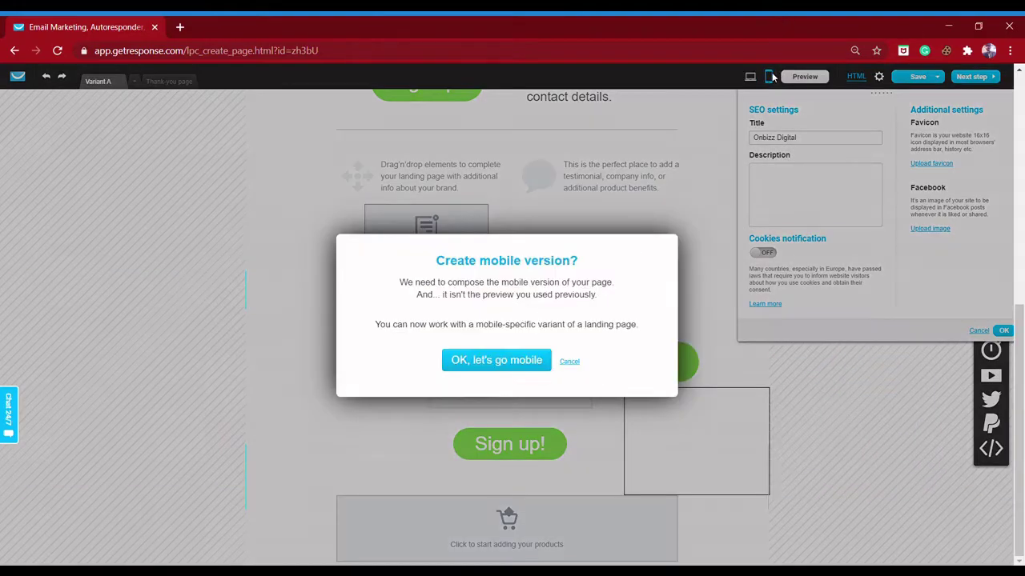
left_click(469, 364)
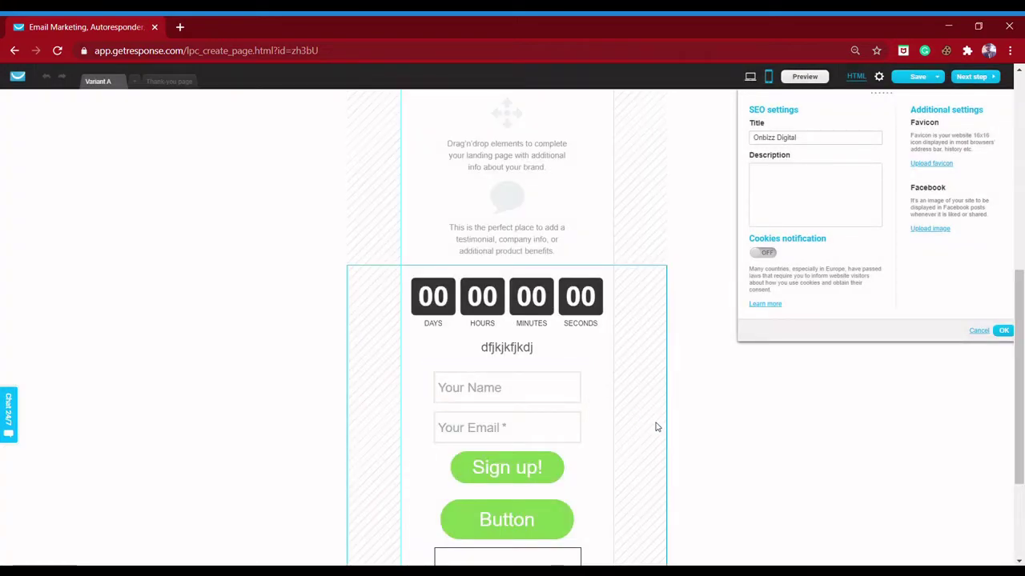
left_click_drag(1022, 462, 1023, 173)
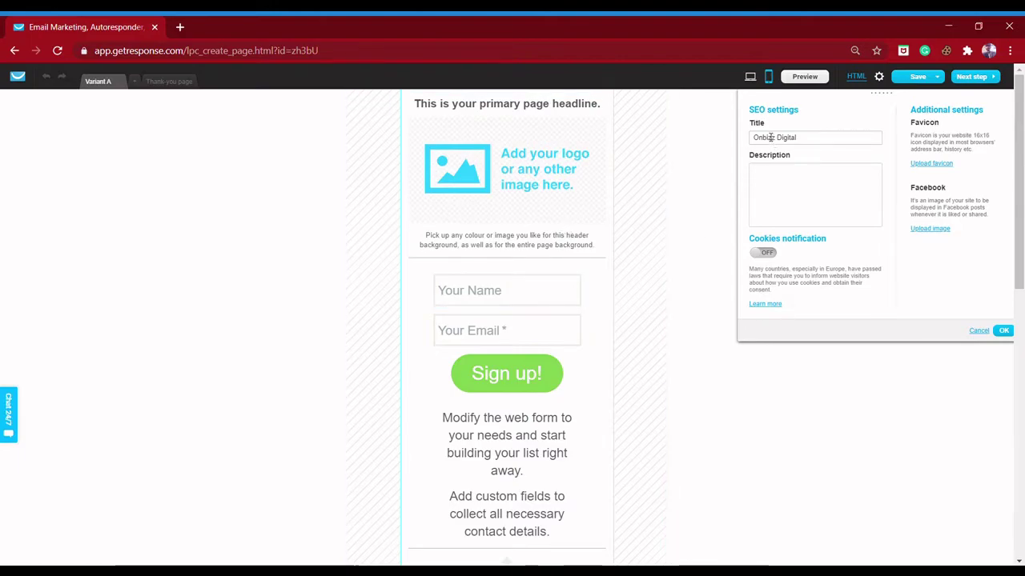
left_click(750, 77)
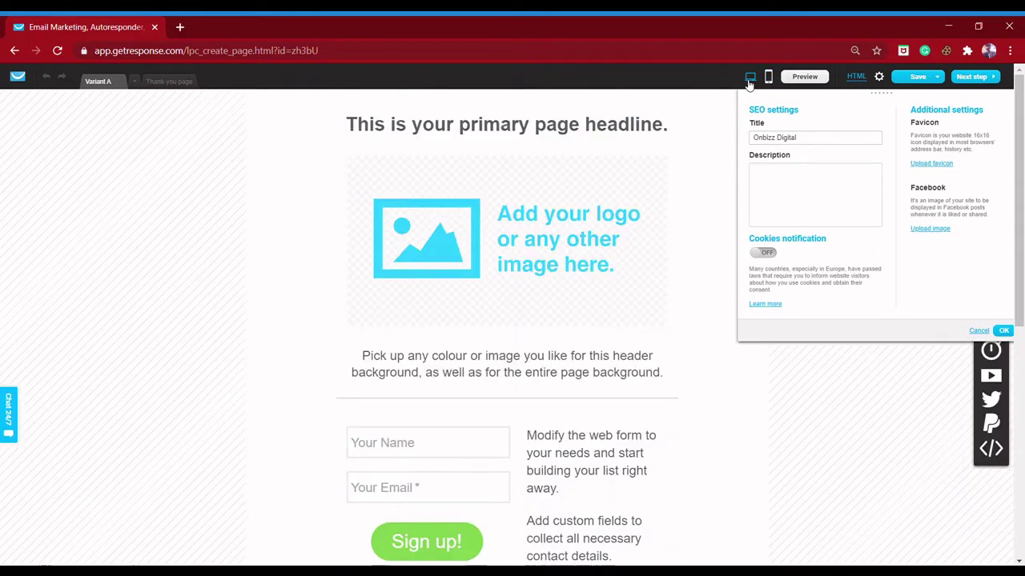
left_click(769, 78)
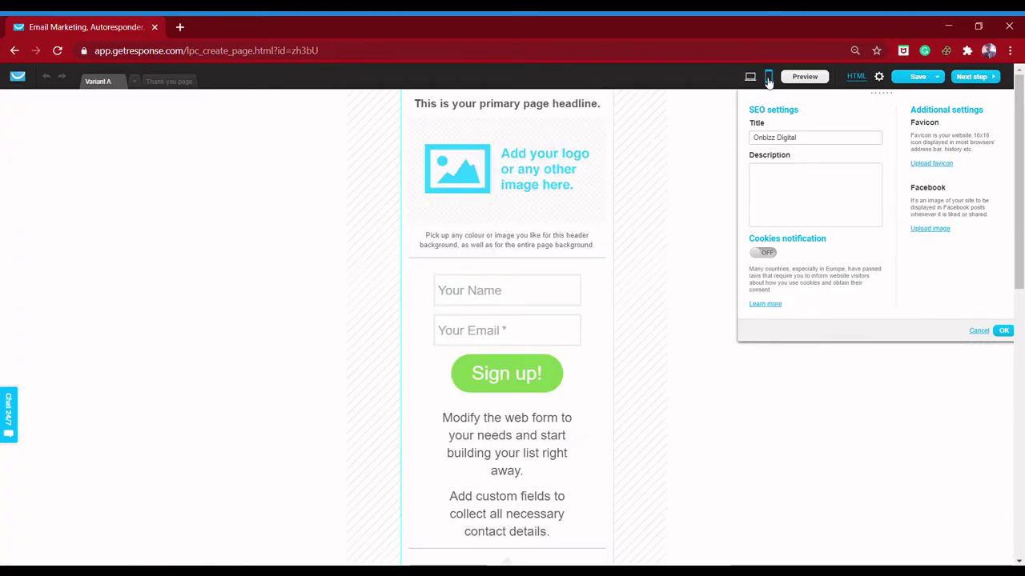
left_click(753, 78)
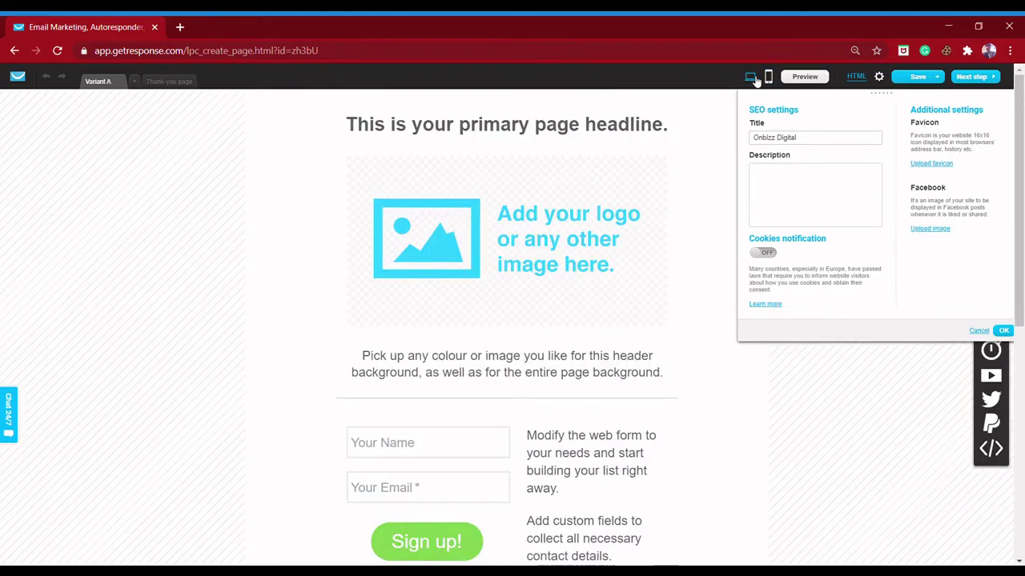
Step: Proceed to the landing page settings without generating a mobile version of the thank-you page
mouse_move(921, 80)
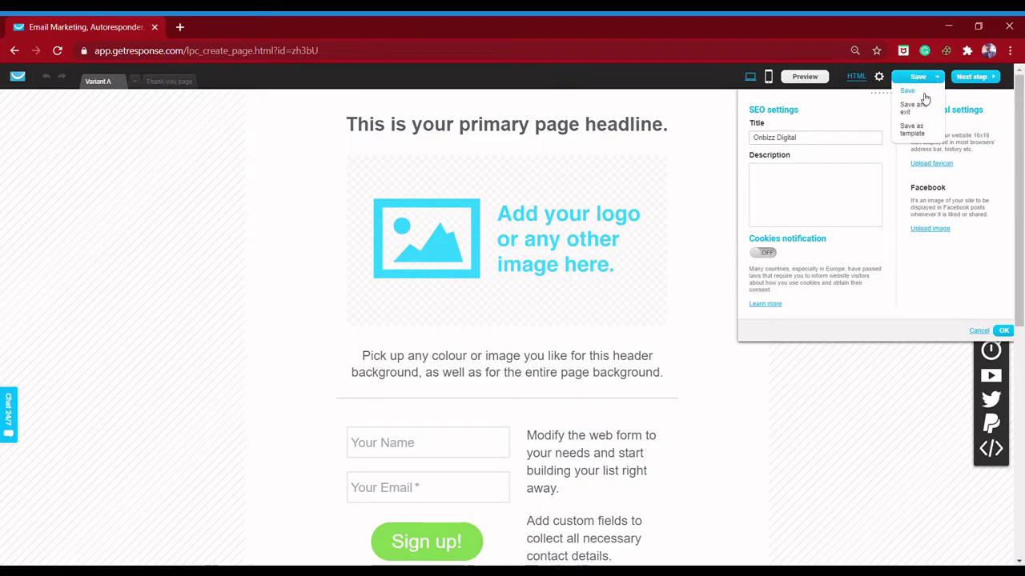
left_click(977, 80)
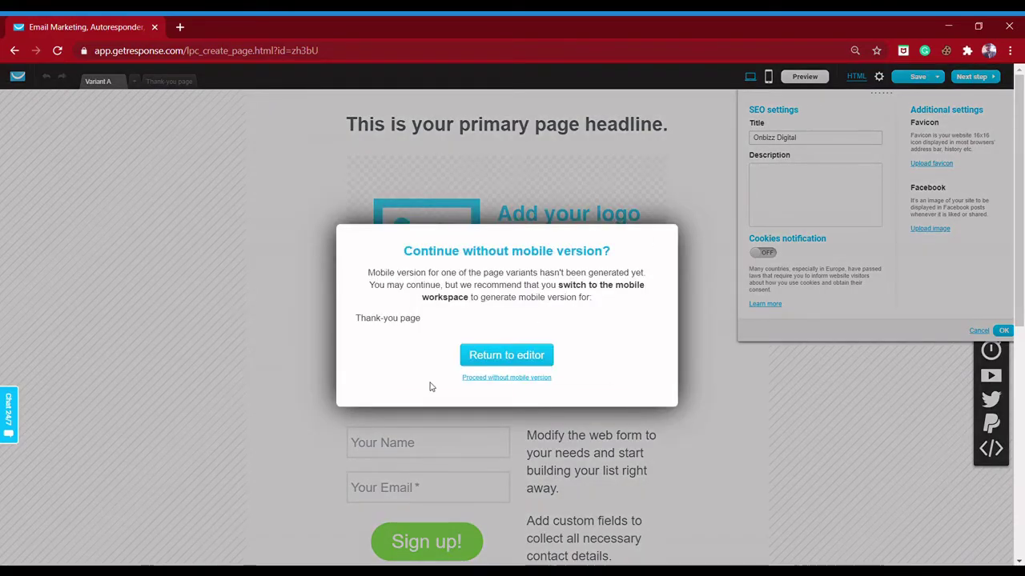
left_click(495, 378)
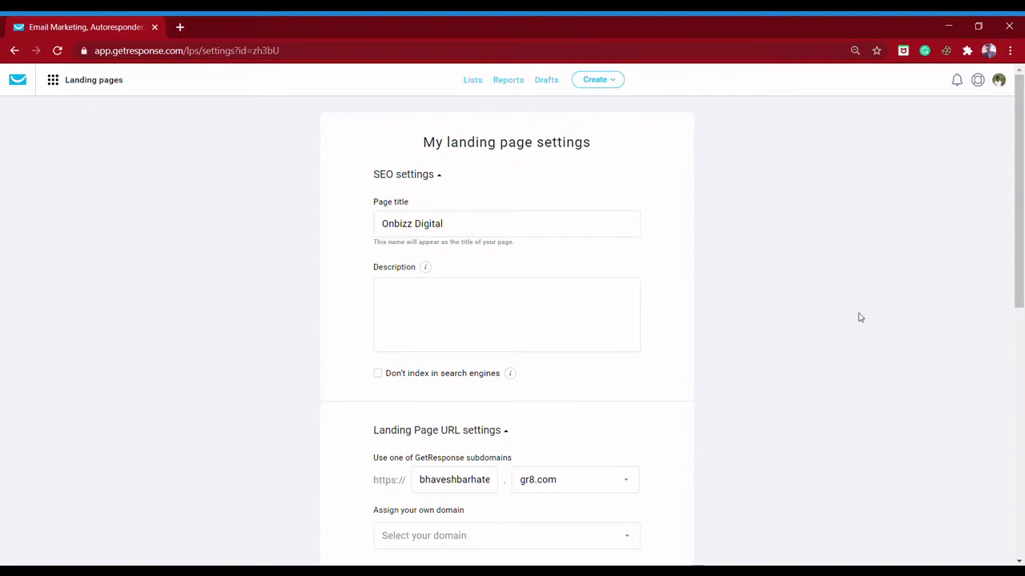
Step: Examine the landing page's URL settings, including the available GetResponse subdomains, and its subscription settings
left_click_drag(1019, 273, 1022, 353)
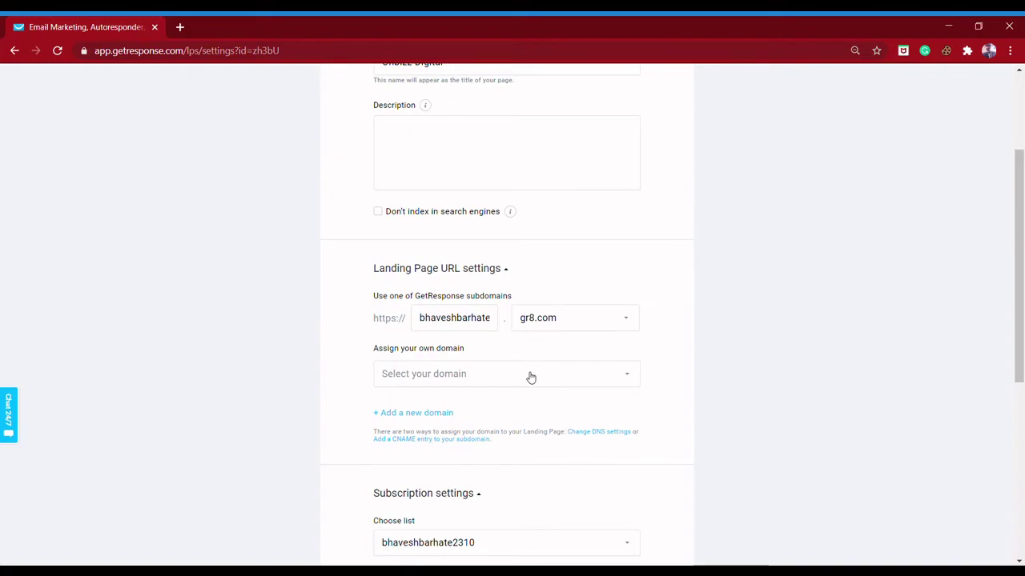
left_click(550, 318)
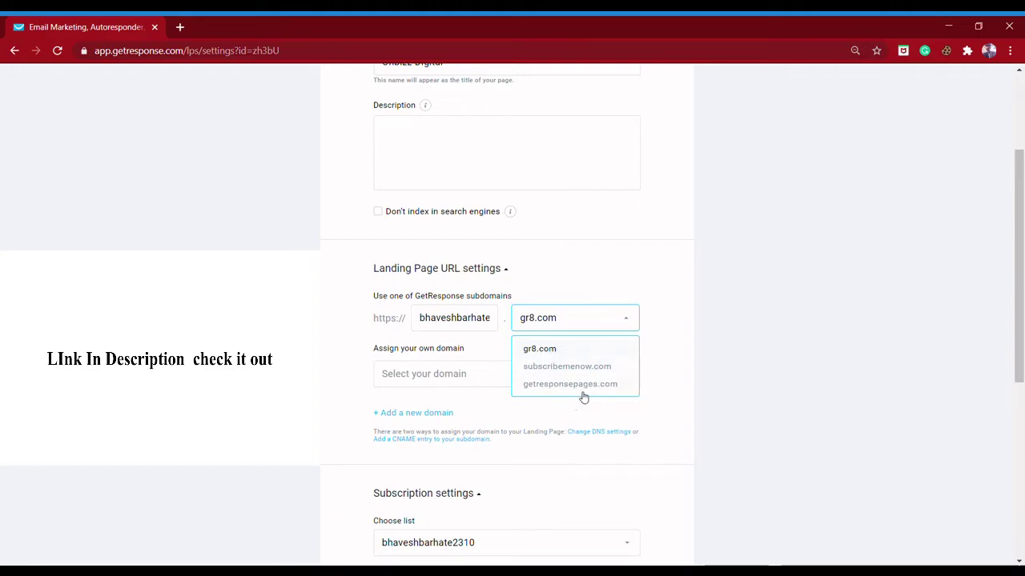
left_click(654, 393)
left_click_drag(1022, 296, 1022, 395)
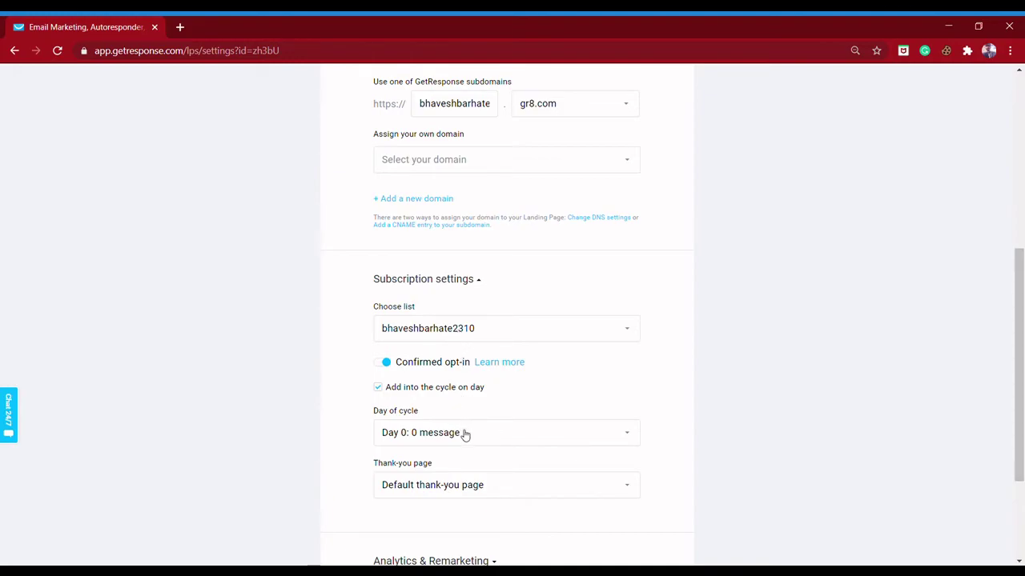
left_click_drag(1019, 364, 1018, 384)
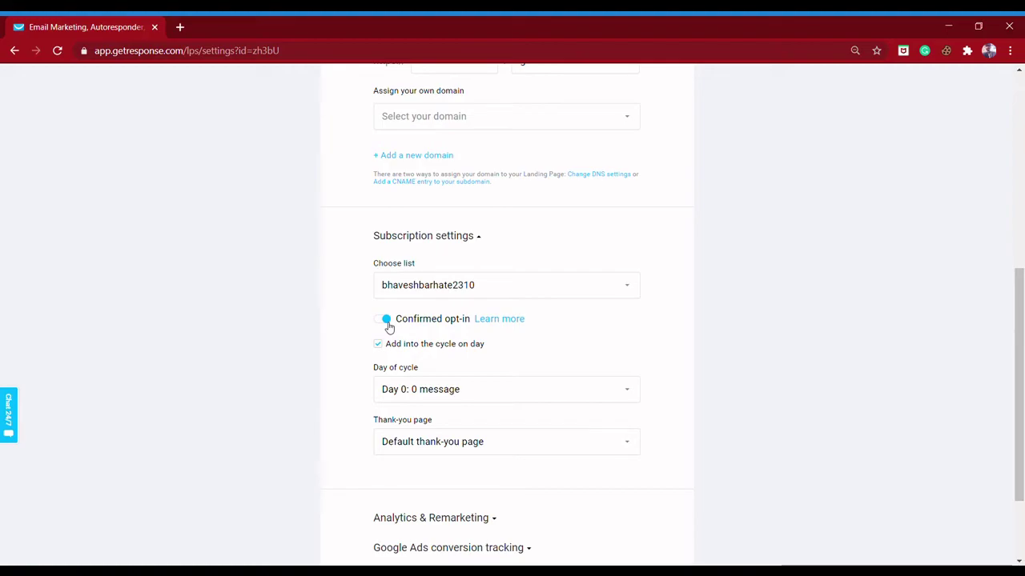
Step: Select Google Analytics as the platform in the landing page's Analytics & Remarketing settings, leaving the ID empty
left_click_drag(1018, 324, 1023, 378)
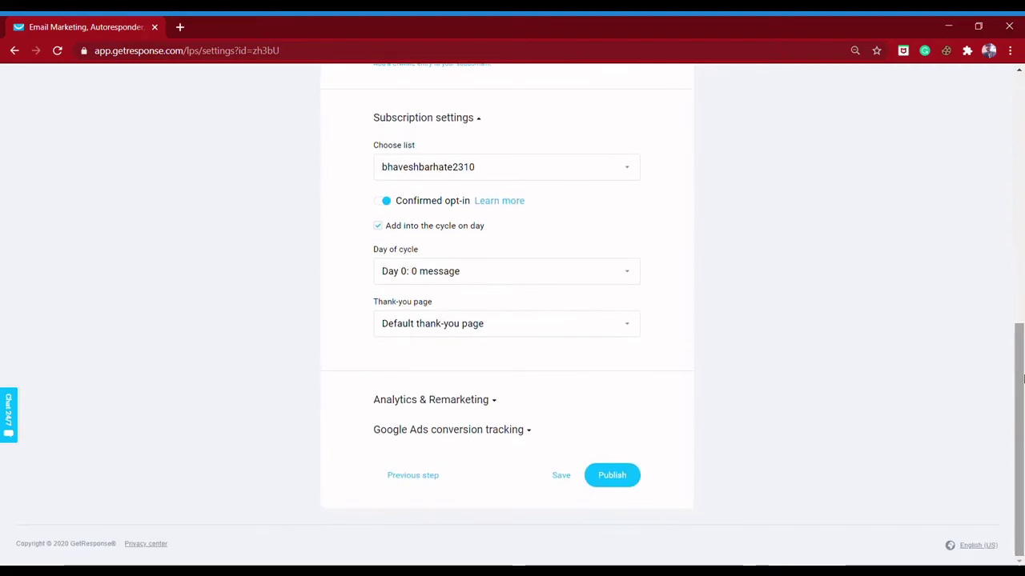
left_click(448, 405)
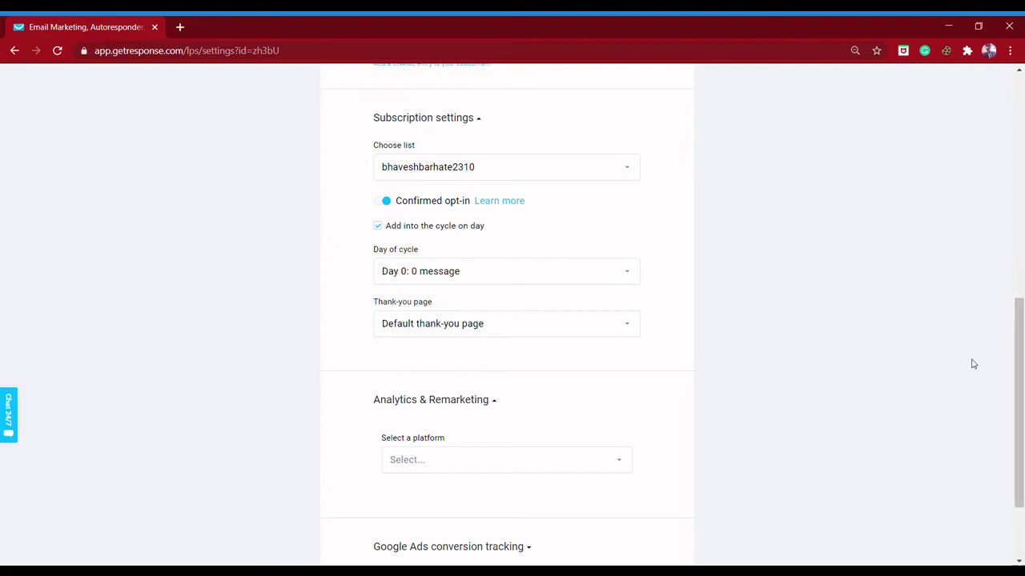
scroll(1018, 400, "down", 2)
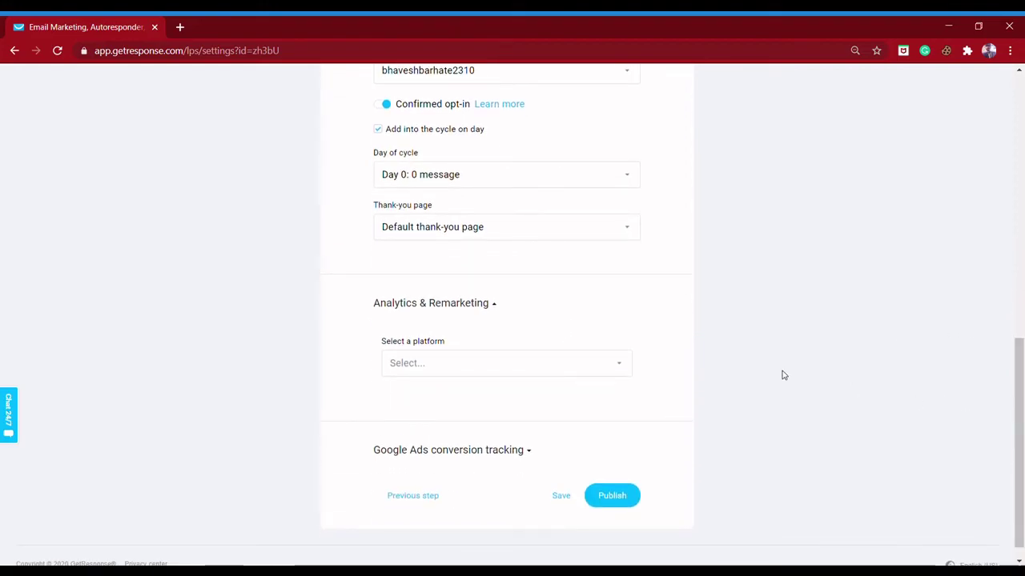
left_click(545, 362)
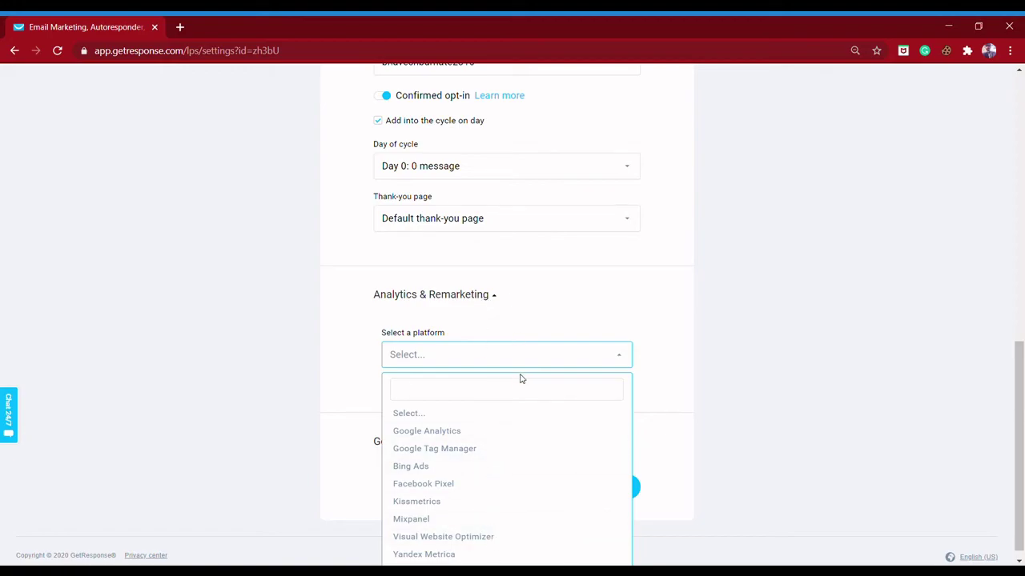
left_click(525, 430)
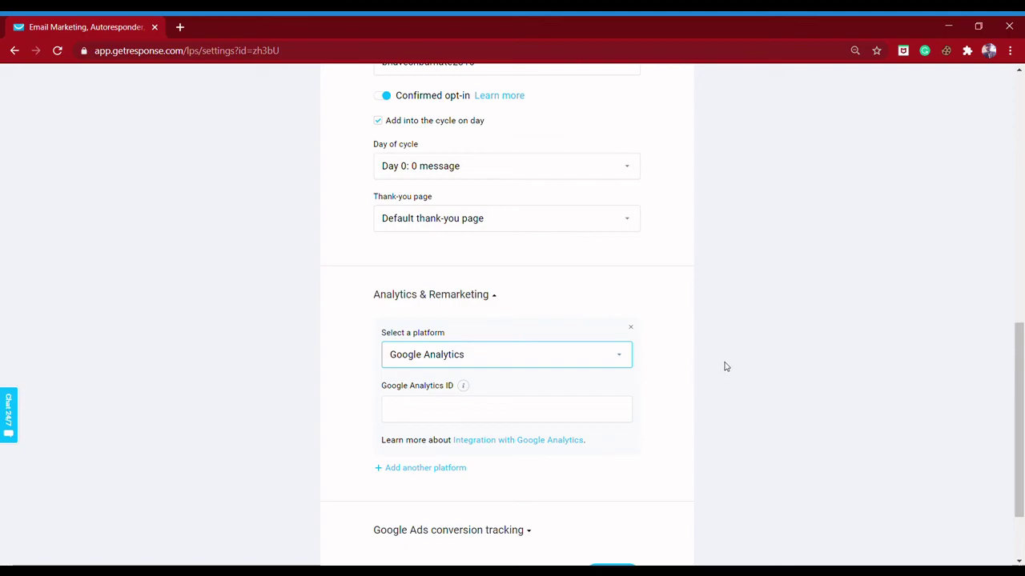
Step: Examine the landing page's Google Ads conversion tracking settings, including the conversion ID and conversion label fields
scroll(645, 438, "down", 2)
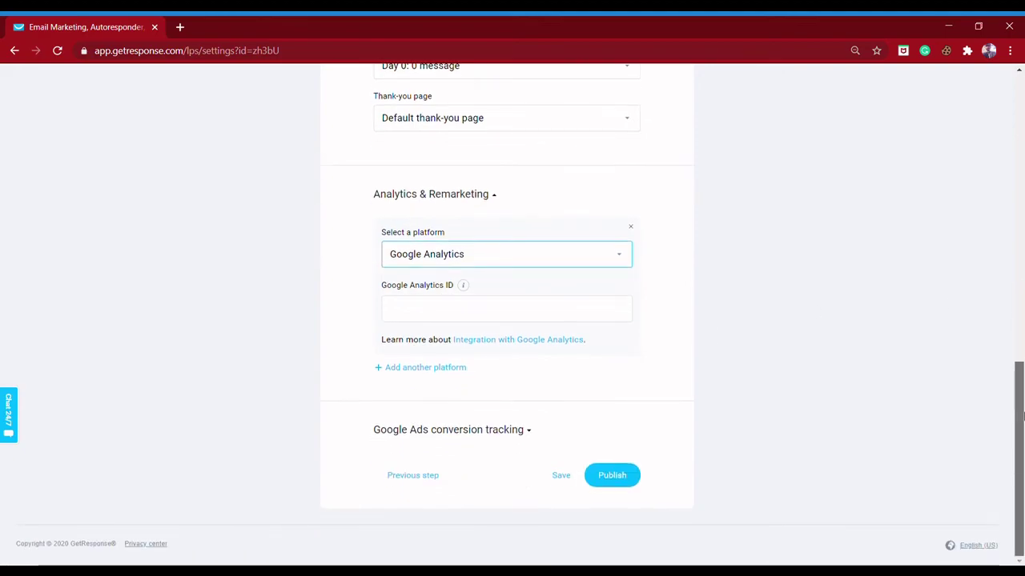
left_click(439, 432)
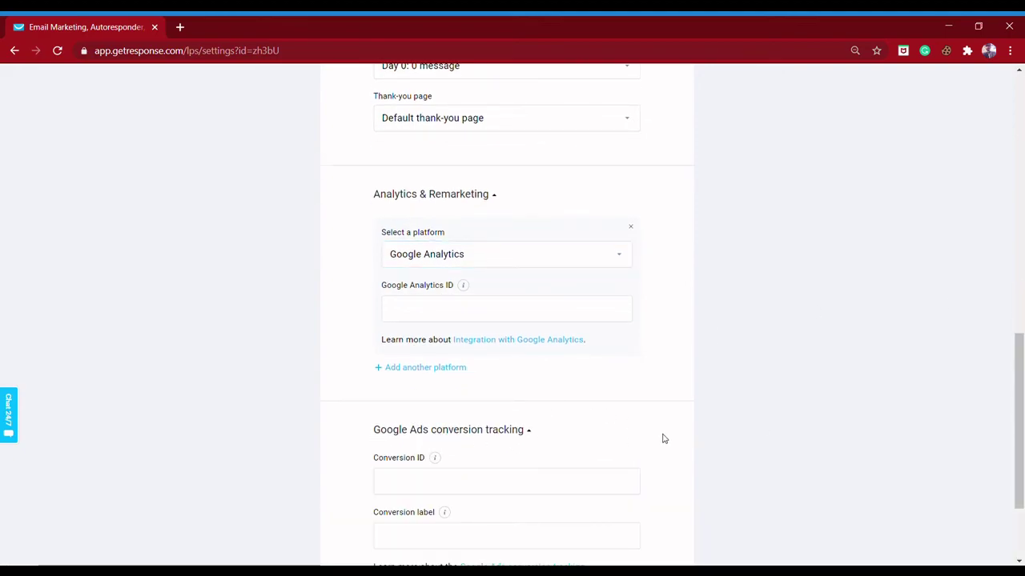
scroll(1022, 410, "down", 2)
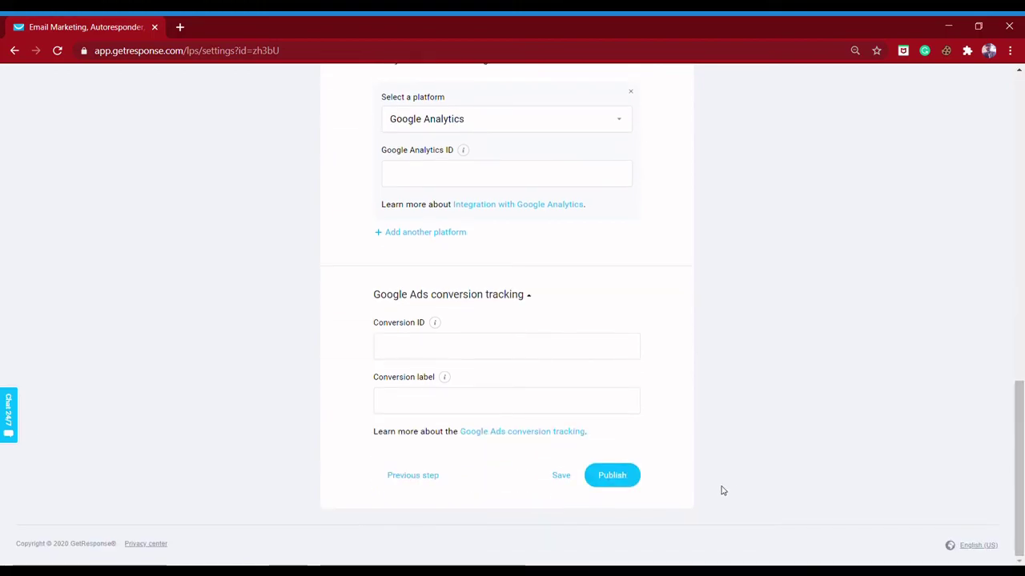